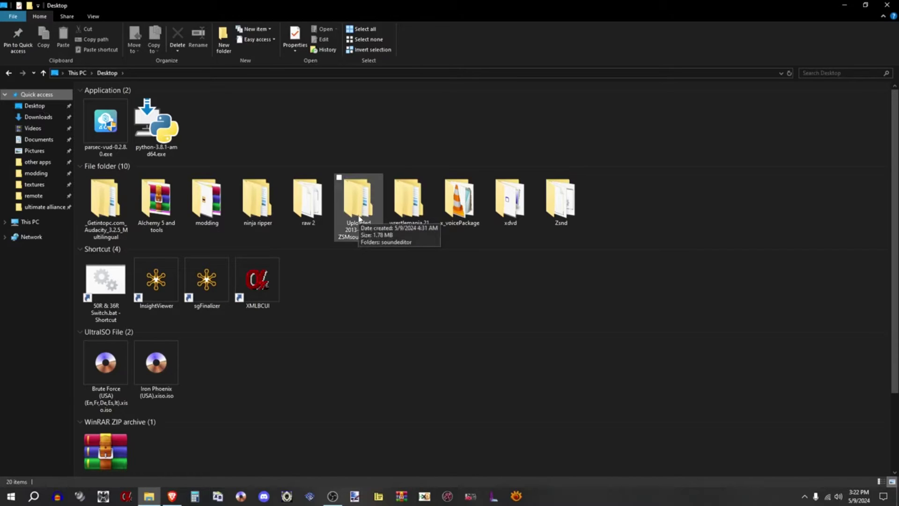
Step: Browse the ultimate alliance game's sounds\eng\x folder, then return to the Desktop
scroll(359, 218, down, 2)
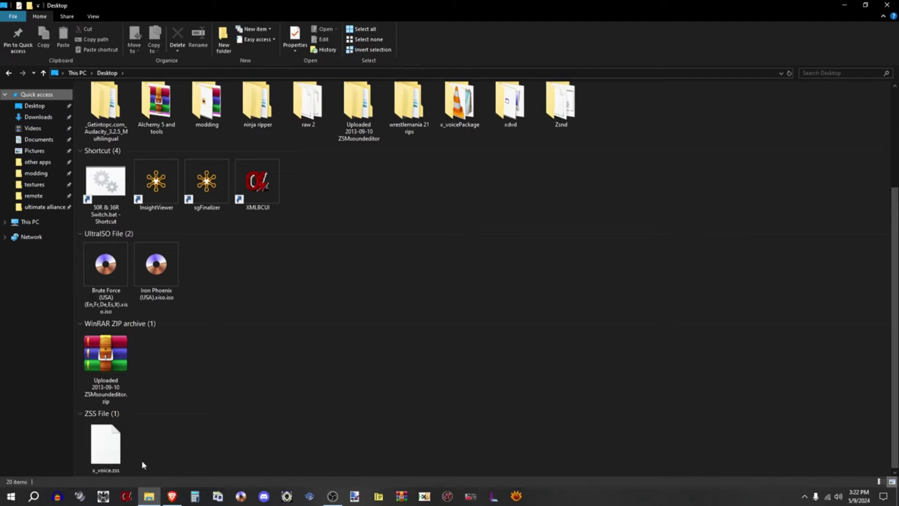
click(47, 208)
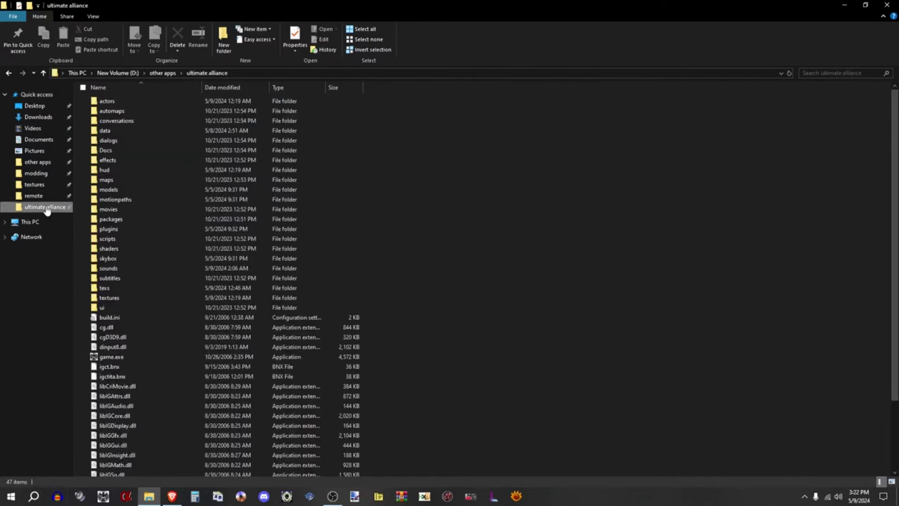
double_click(108, 268)
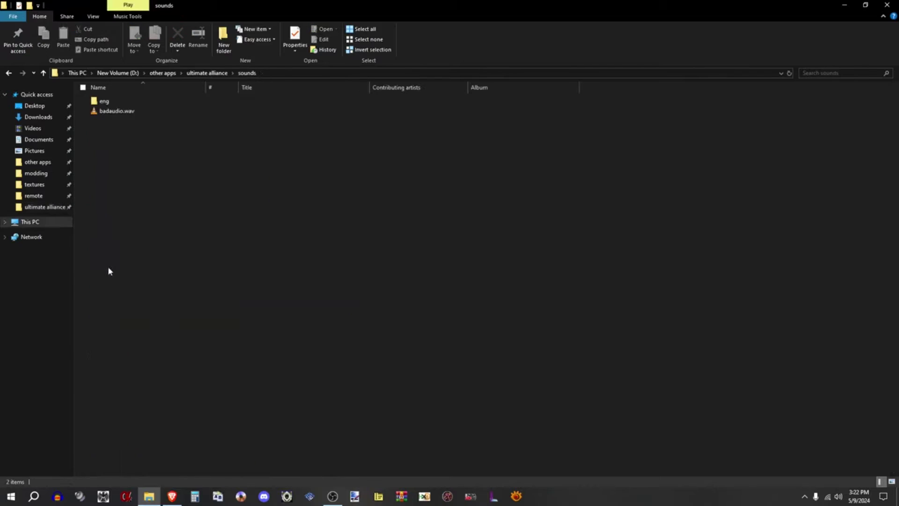
double_click(96, 101)
double_click(105, 329)
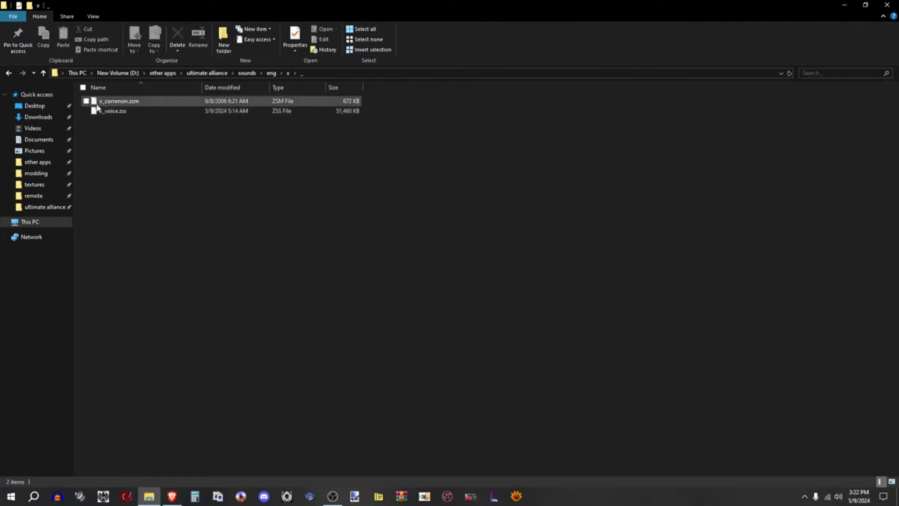
click(46, 107)
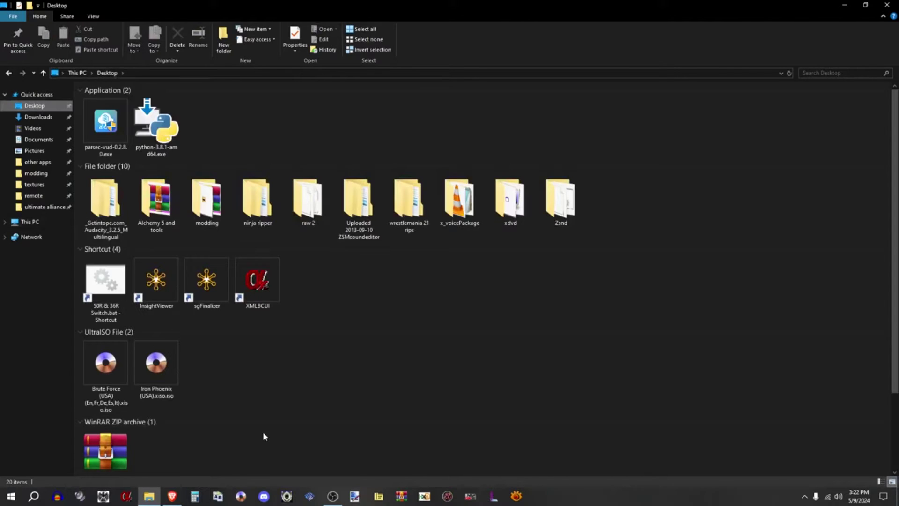
Step: In Audacity, set the project rate to 22050 Hz and record a short voice clip
click(60, 498)
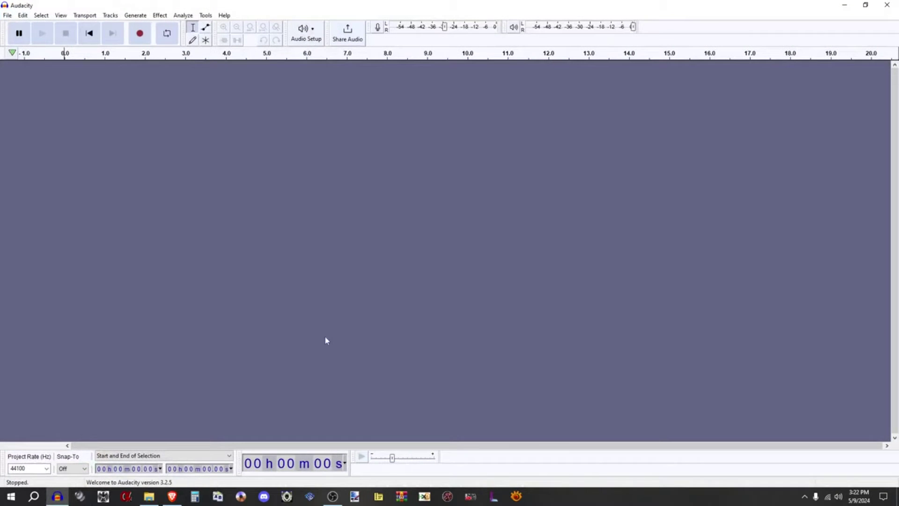
click(47, 469)
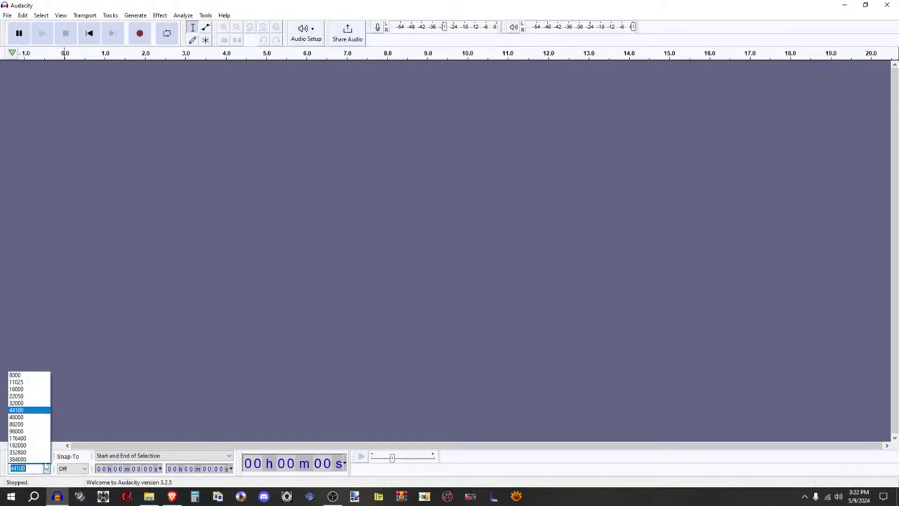
click(29, 396)
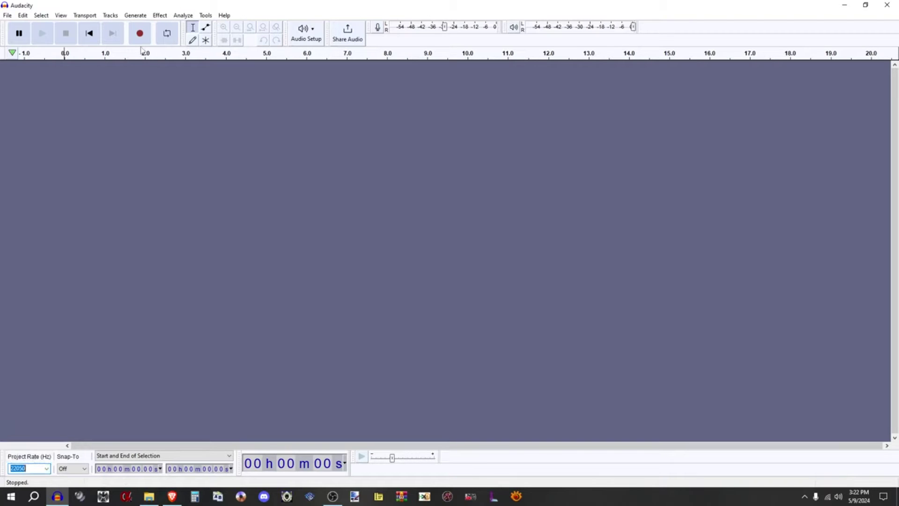
key(r)
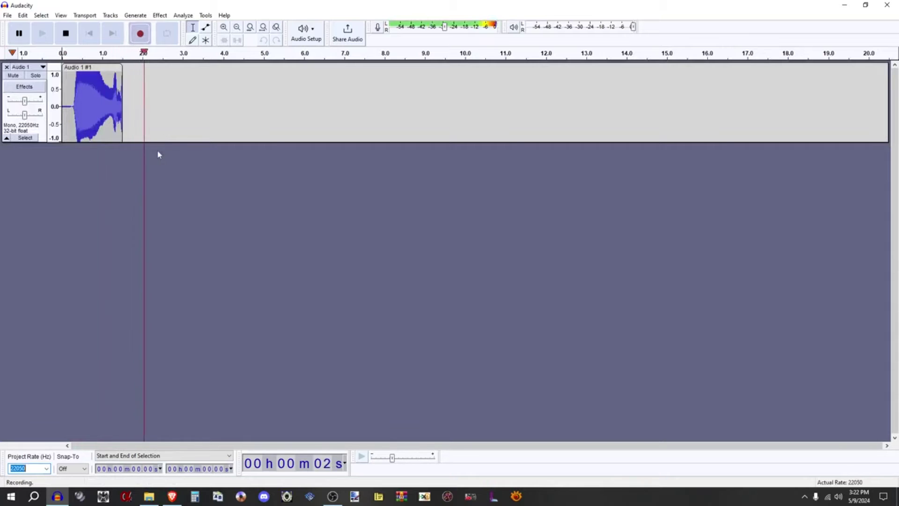
click(67, 33)
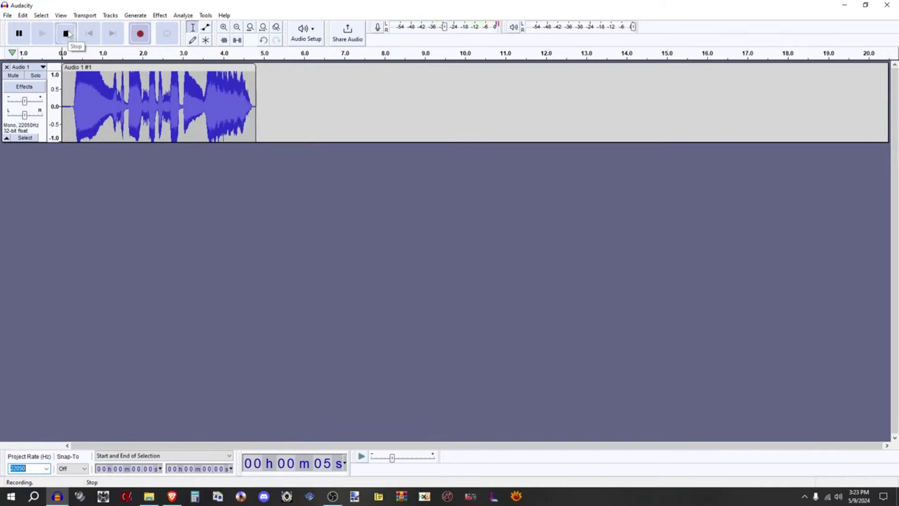
Step: Export the recording as untitled.wav to the Desktop
click(111, 15)
mouse_move(120, 40)
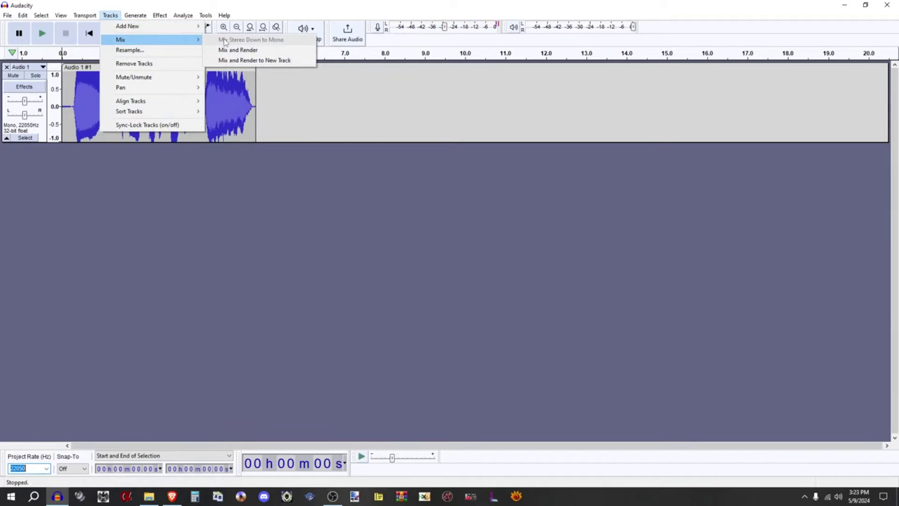
click(234, 175)
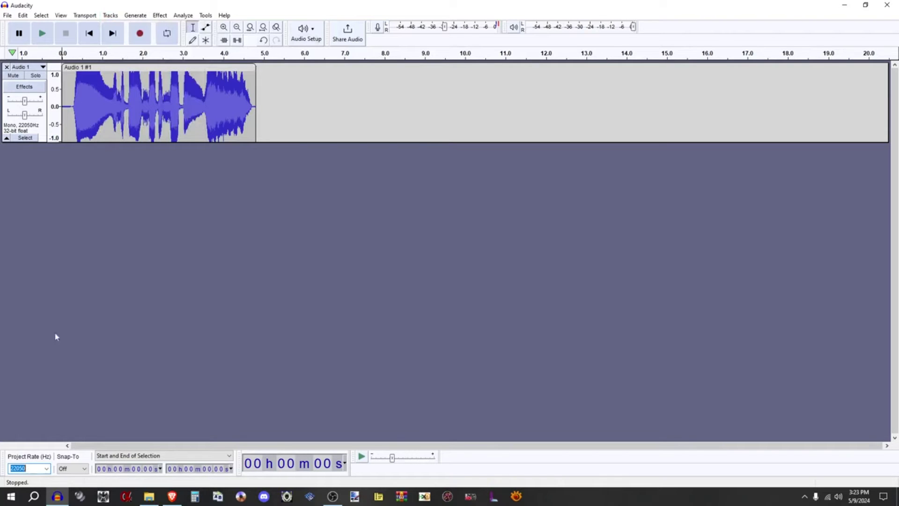
click(13, 17)
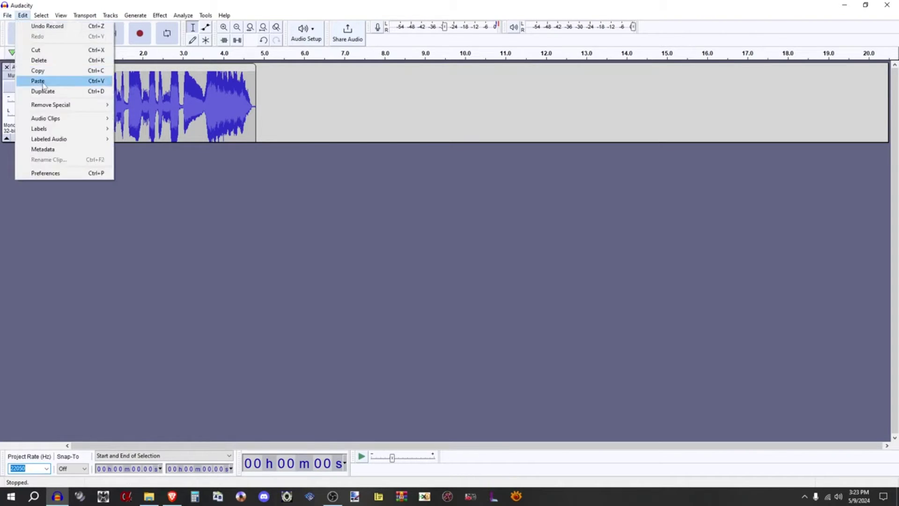
mouse_move(38, 87)
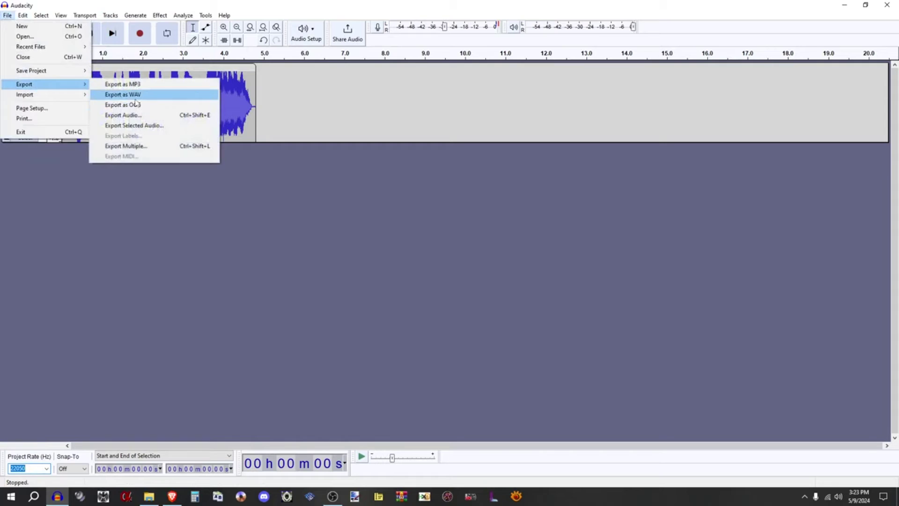
click(118, 95)
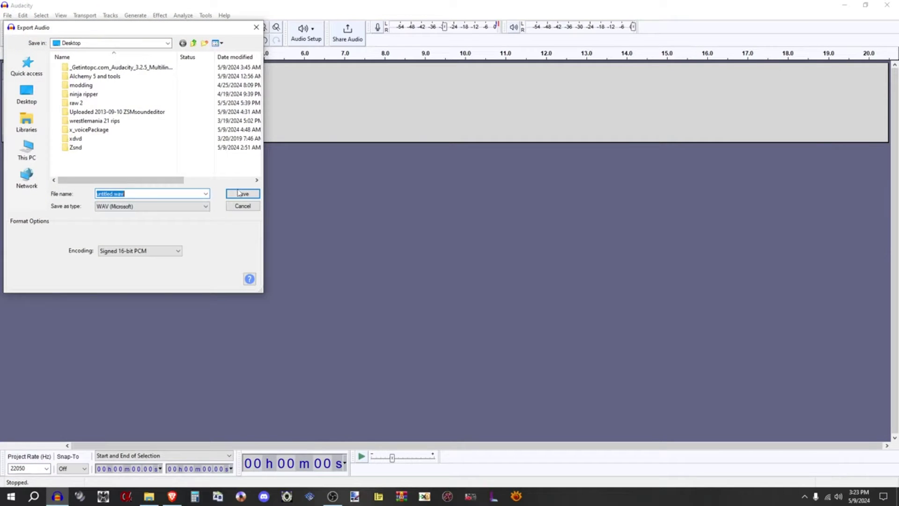
click(243, 194)
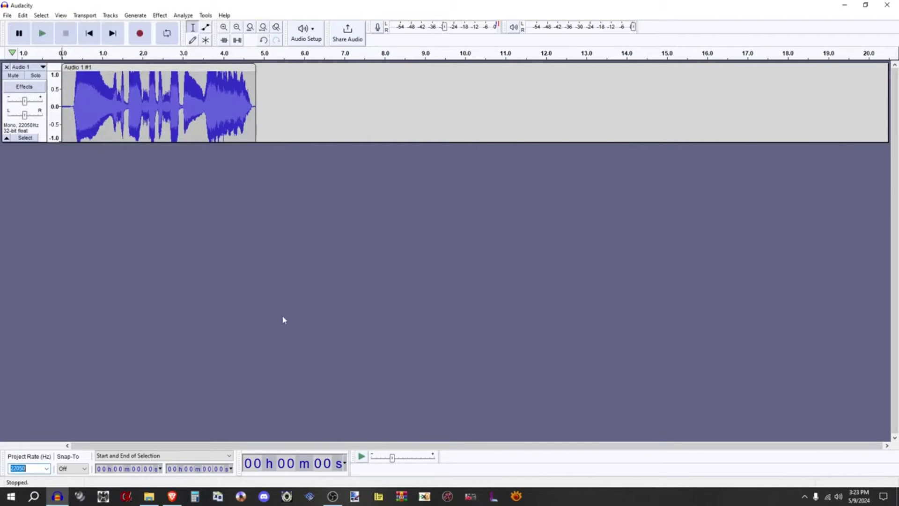
Step: Check the new untitled.wav on the Desktop and move the Zsm Editor window toward the lower right
click(149, 496)
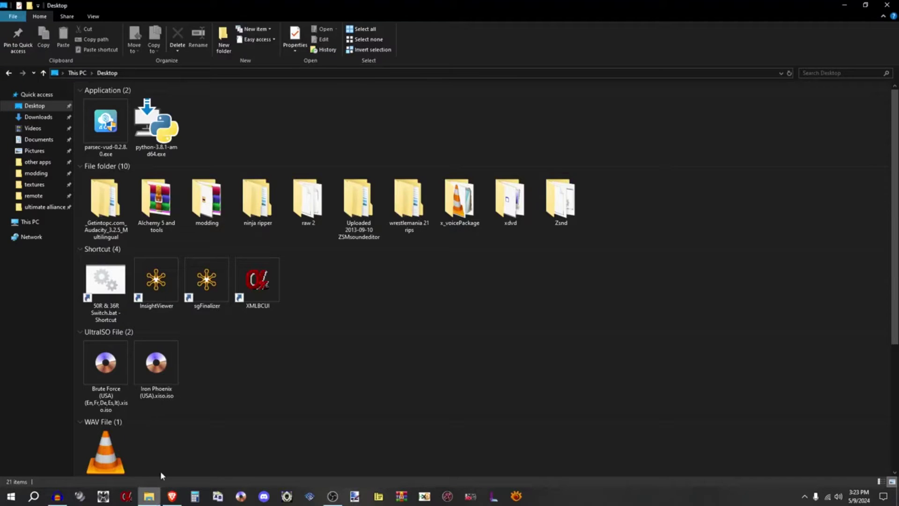
scroll(113, 328, down, 3)
click(106, 304)
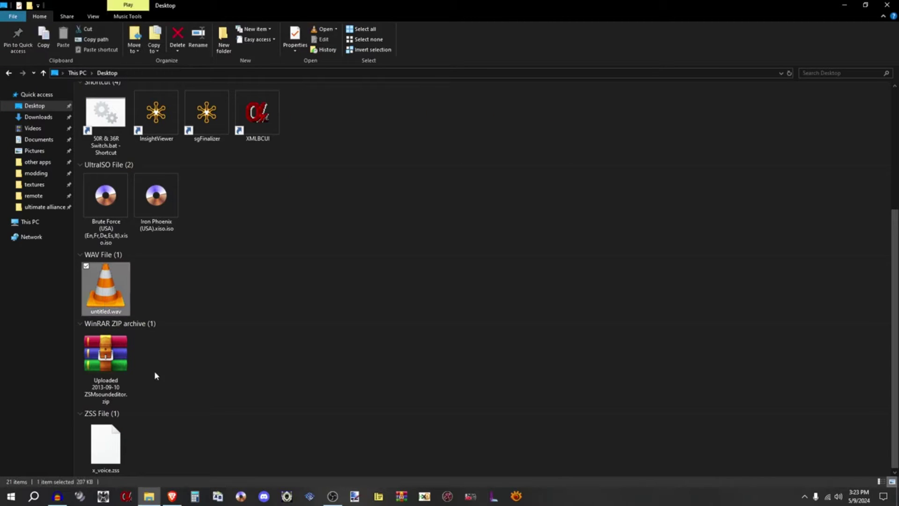
click(153, 444)
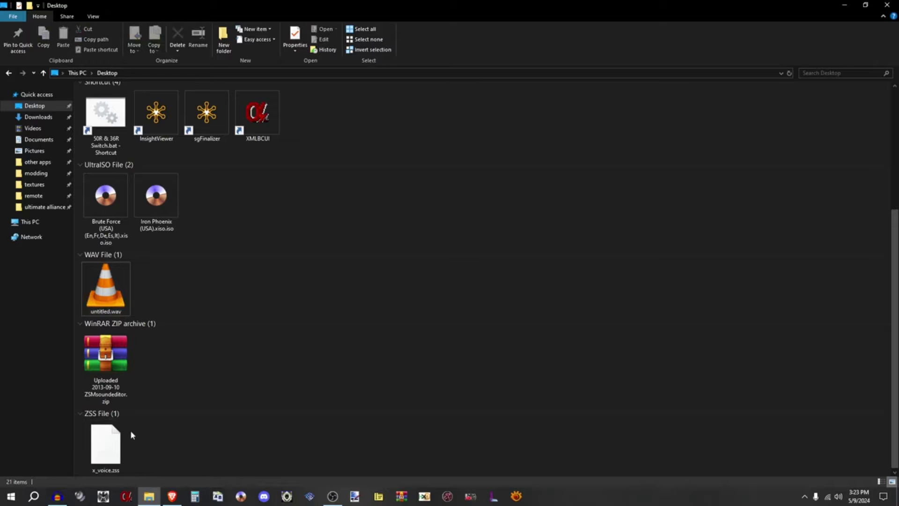
click(79, 498)
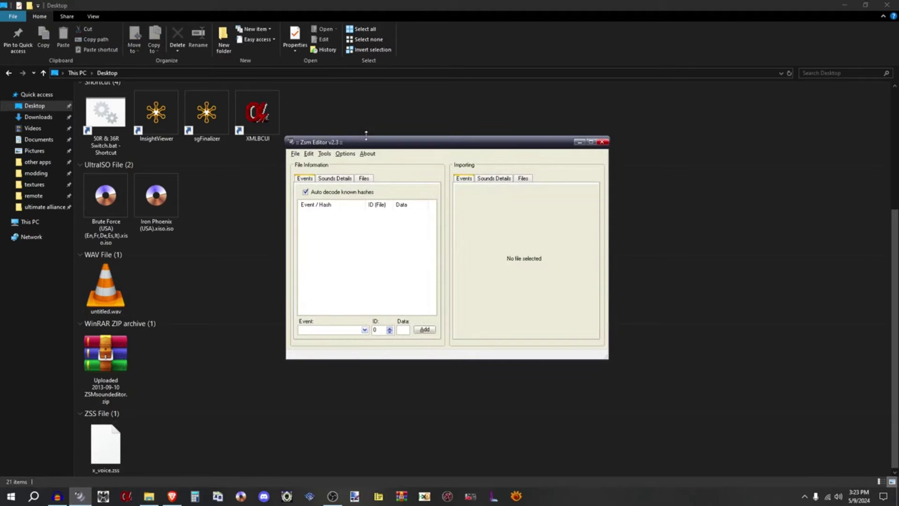
drag(368, 139, 476, 155)
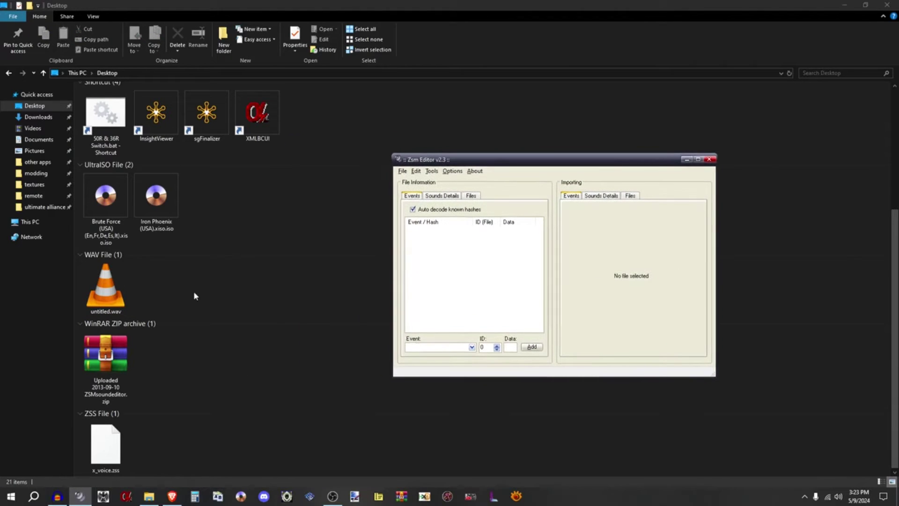
Step: Create a new Desktop folder named ba
right_click(189, 383)
click(302, 360)
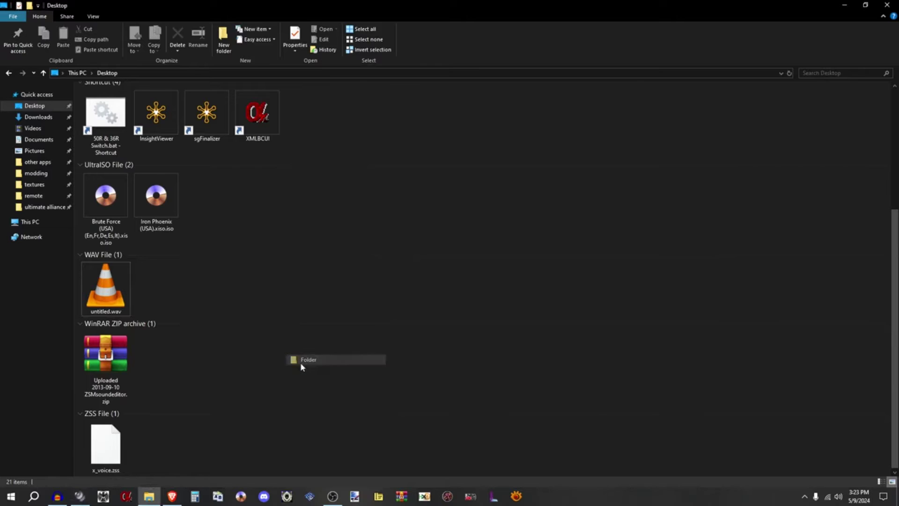
text(ba)
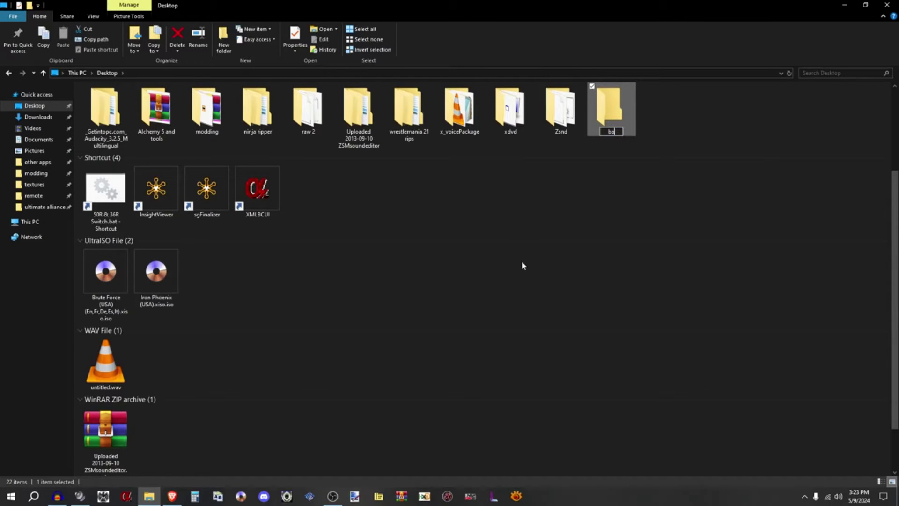
key(Return)
click(676, 118)
Step: Cut x_voice.zss and paste it into the empty ba folder
scroll(137, 455, down, 2)
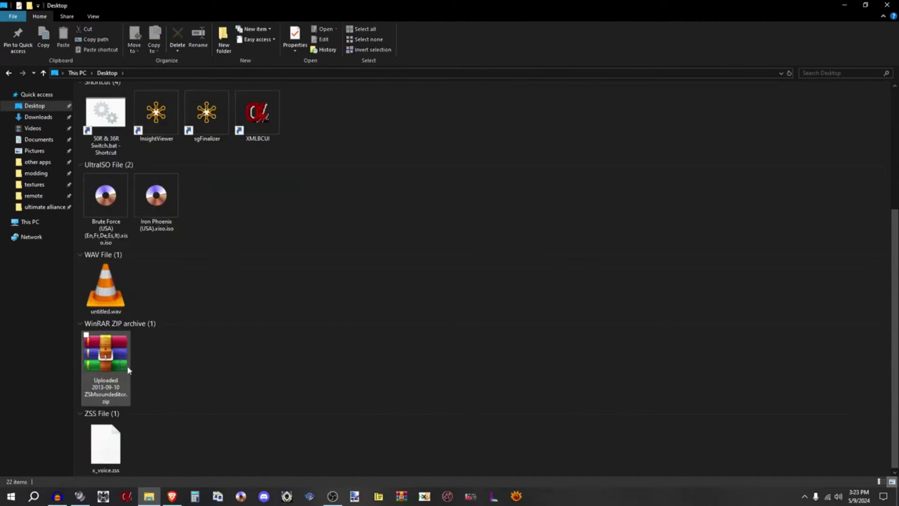
drag(105, 445, 461, 234)
scroll(453, 258, up, 2)
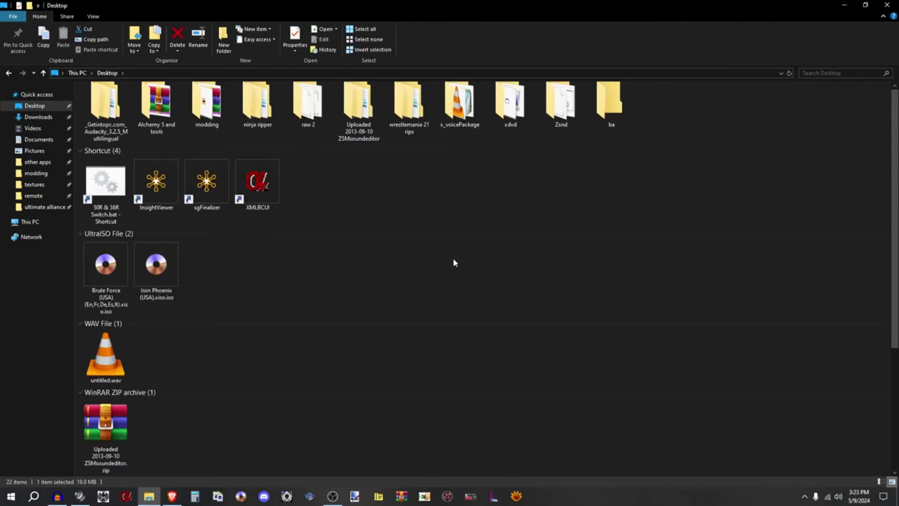
scroll(453, 258, down, 2)
right_click(120, 443)
click(161, 377)
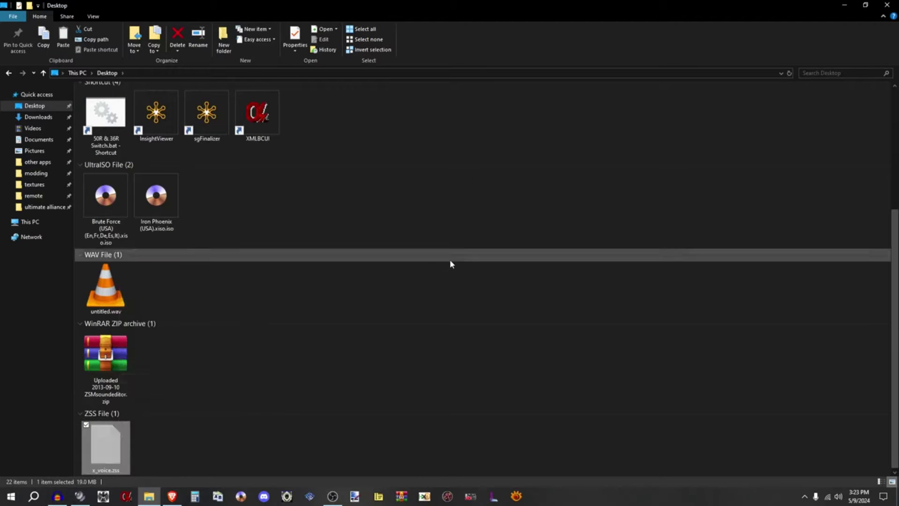
scroll(449, 259, up, 5)
double_click(600, 216)
right_click(472, 261)
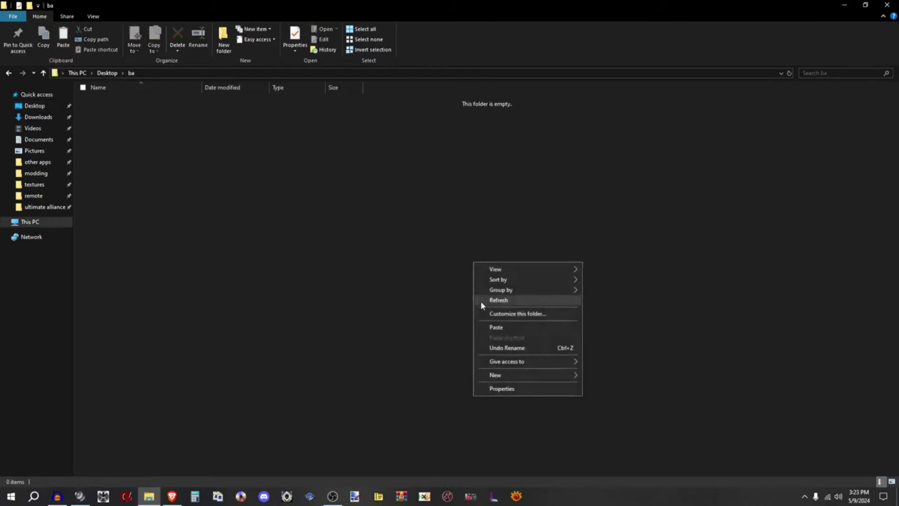
click(510, 322)
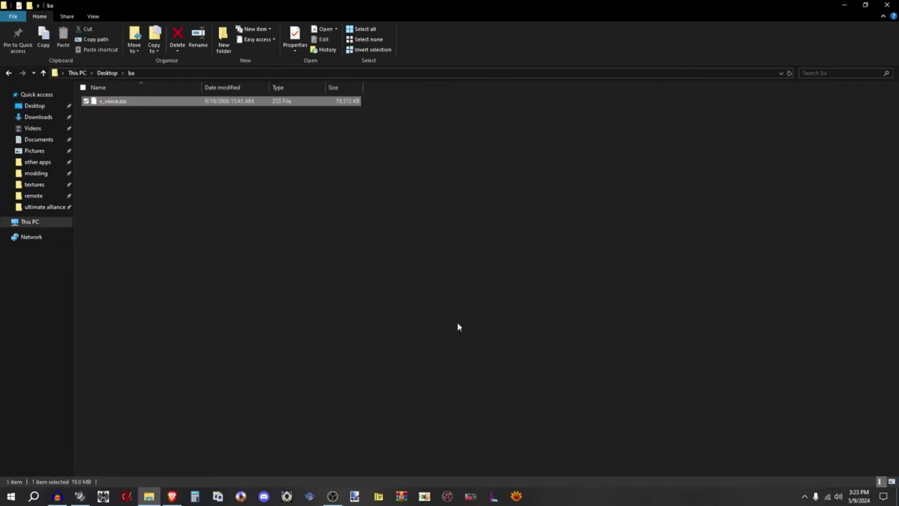
Step: Open x_voice.zss from Desktop\ba in Zsm Editor
click(80, 495)
click(402, 172)
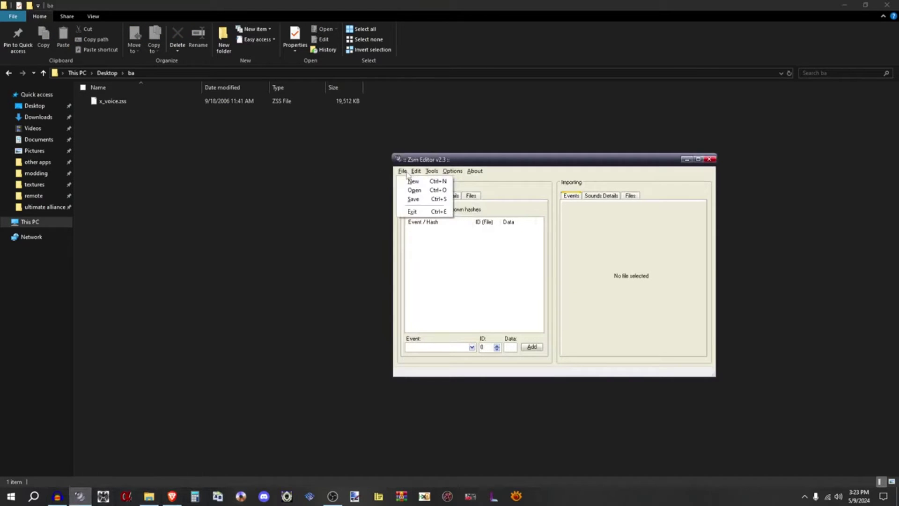
click(413, 190)
click(340, 174)
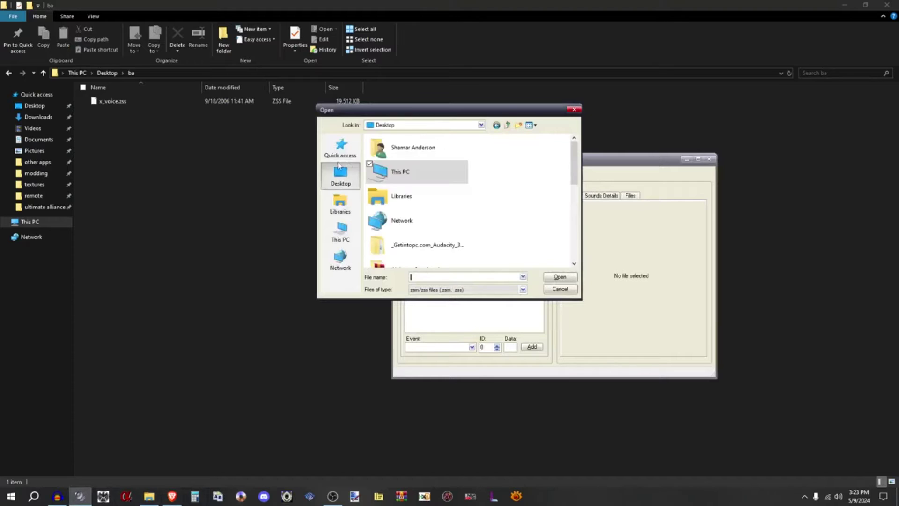
scroll(412, 202, down, 5)
scroll(411, 187, up, 5)
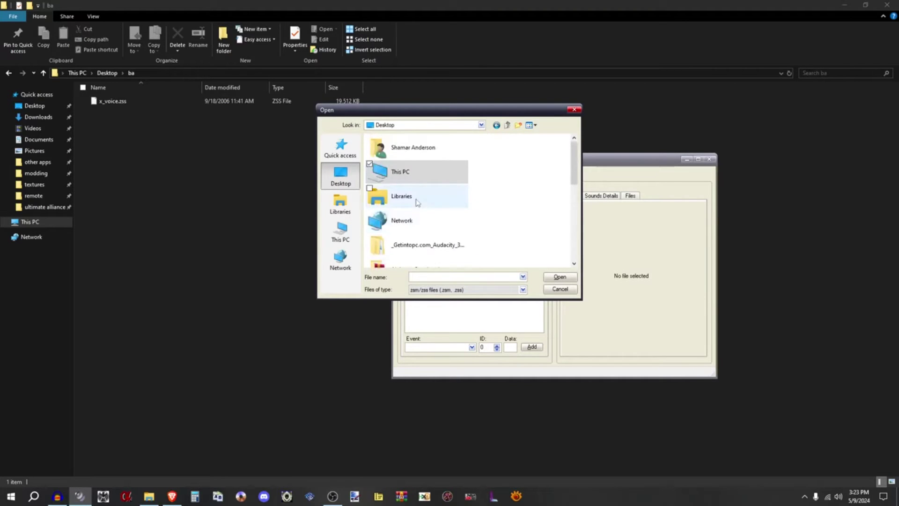
scroll(411, 210, down, 2)
double_click(404, 233)
double_click(412, 153)
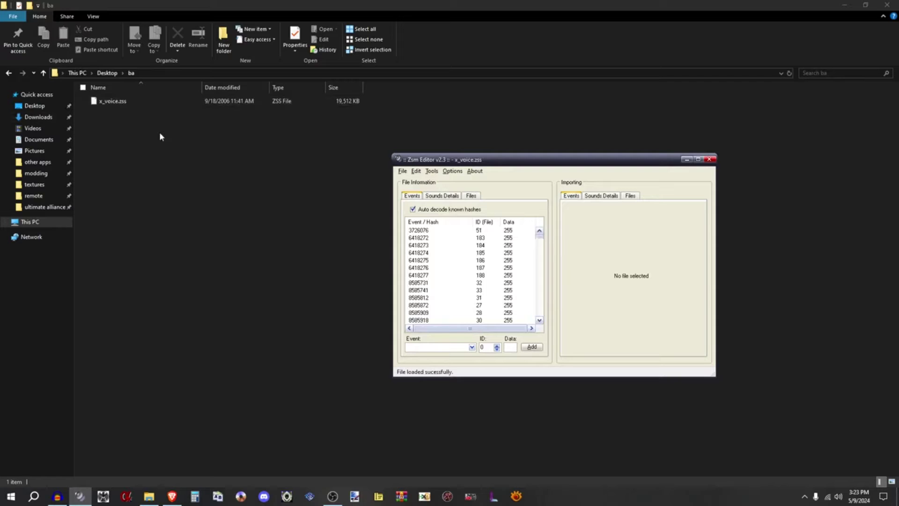
Step: Check the Sounds Details and Files tabs, then look into ba in Explorer and return to the Desktop
click(450, 198)
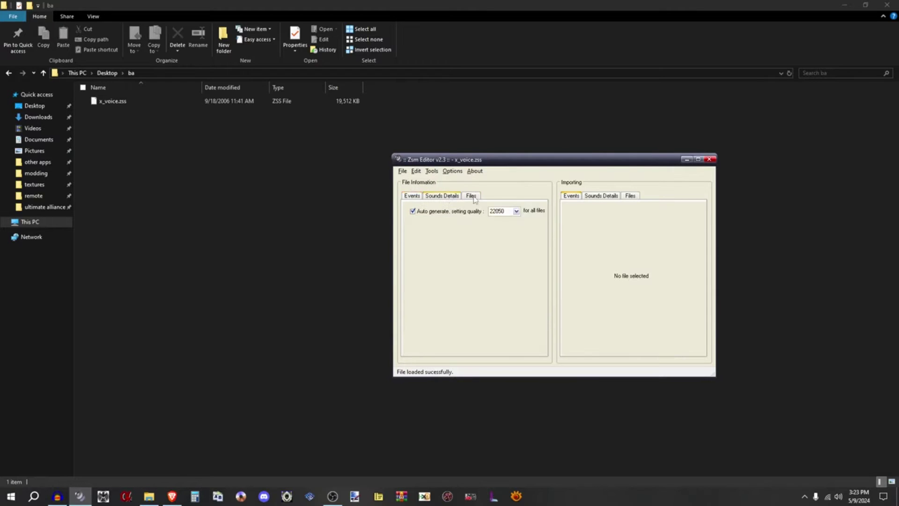
click(474, 199)
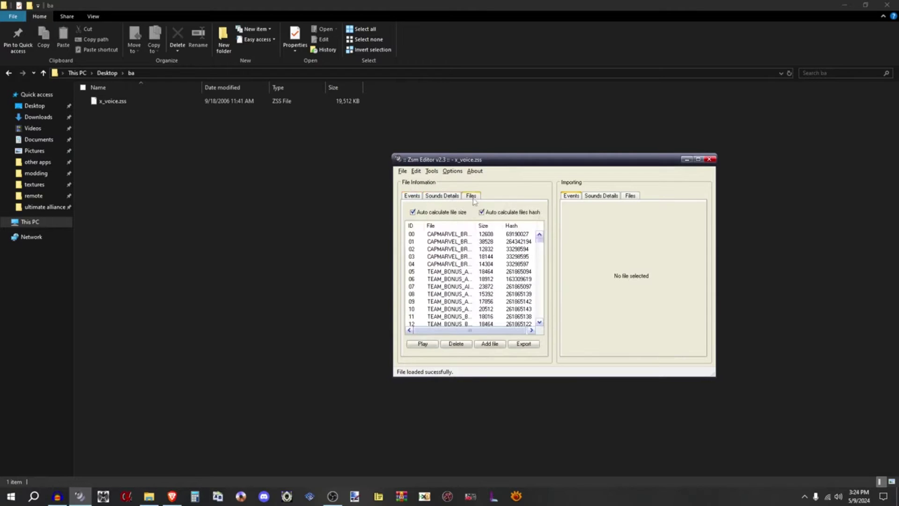
click(105, 74)
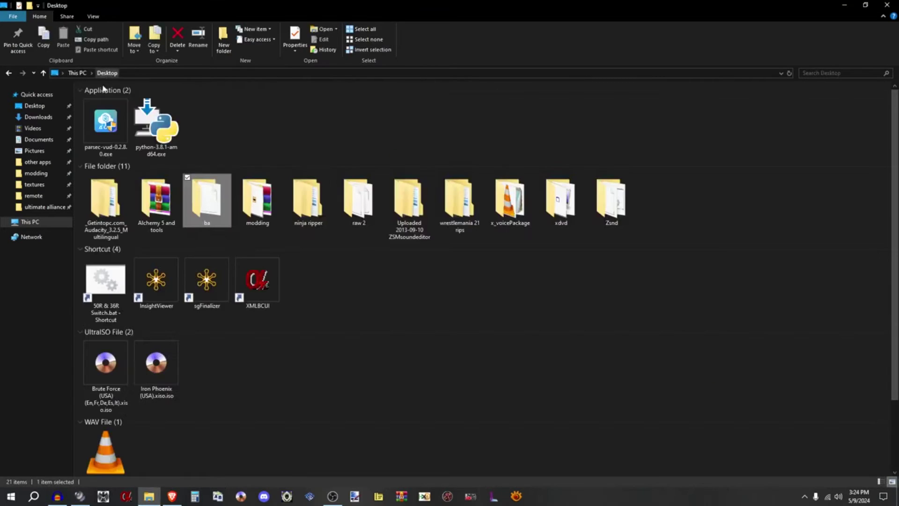
double_click(209, 215)
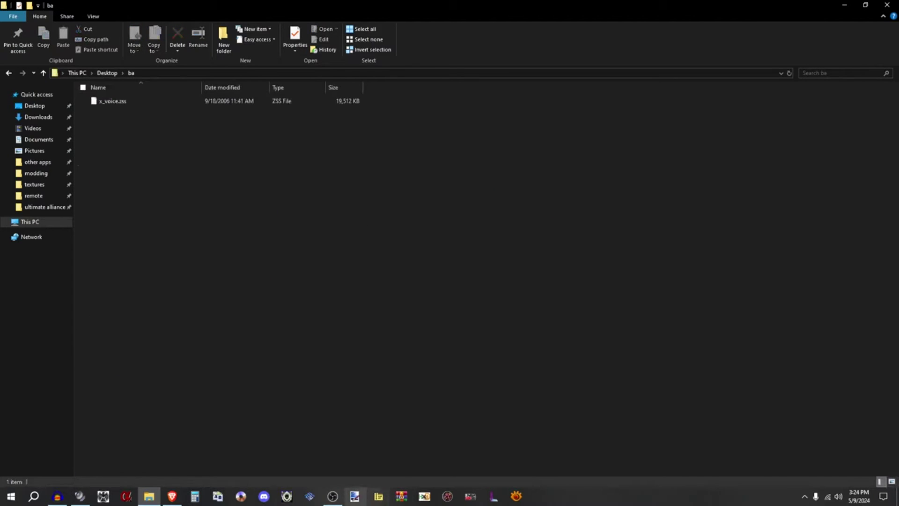
click(101, 74)
scroll(471, 257, down, 2)
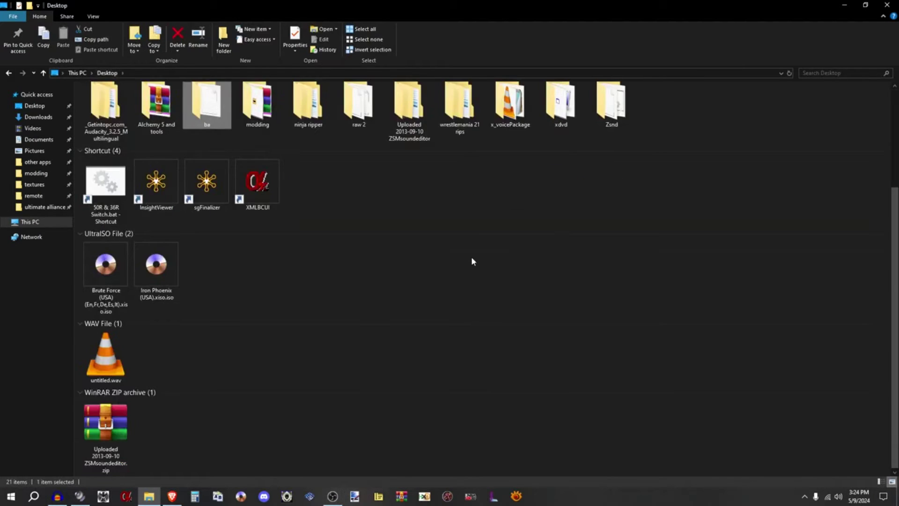
scroll(471, 256, up, 2)
Step: Open soundeditor\x_voice, scroll through its 253 clips, and preview 67 an_namor.wav in VLC
key(Return)
double_click(112, 100)
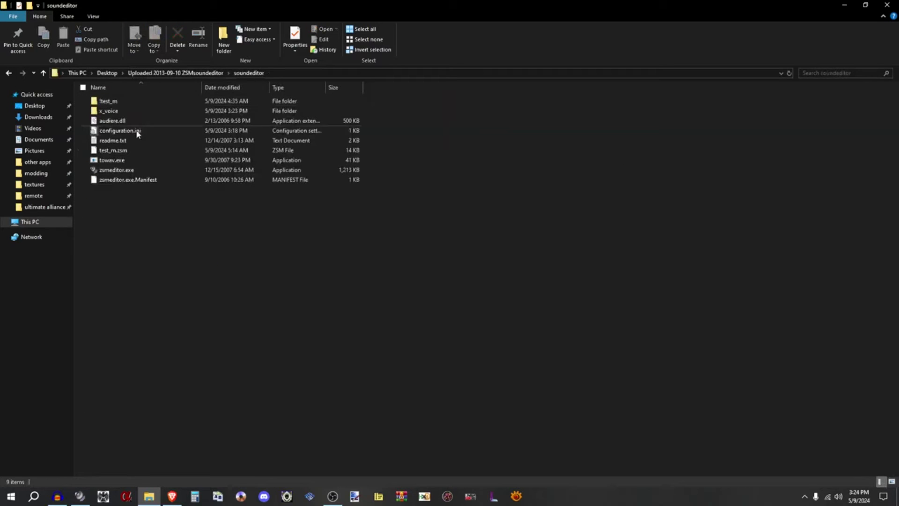
double_click(119, 111)
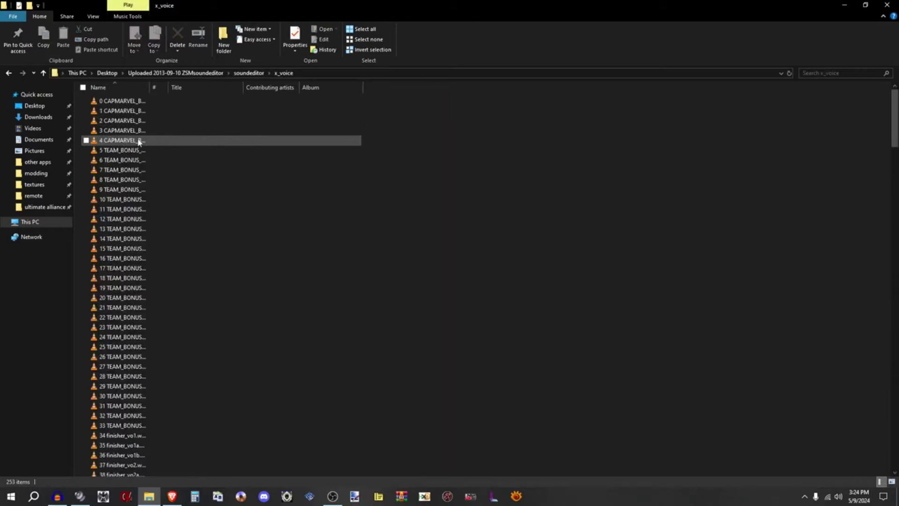
scroll(136, 138, down, 12)
scroll(138, 142, down, 20)
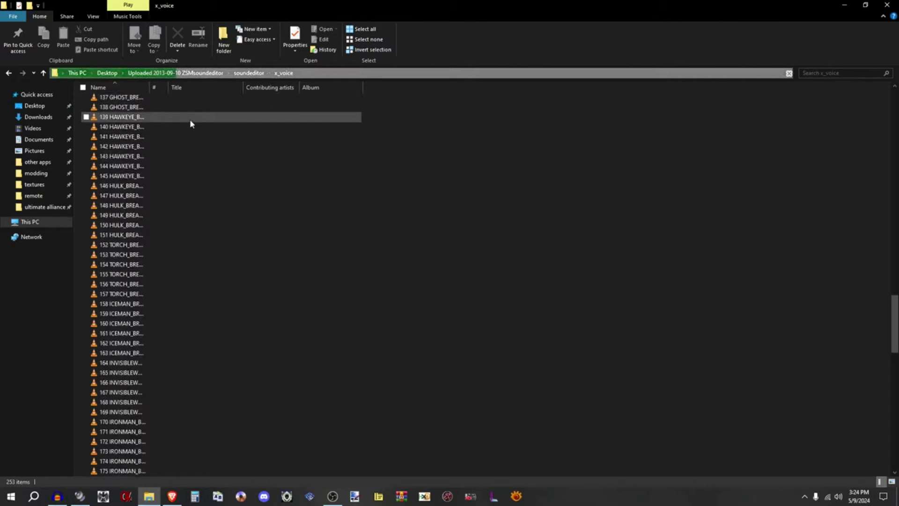
scroll(126, 327, down, 7)
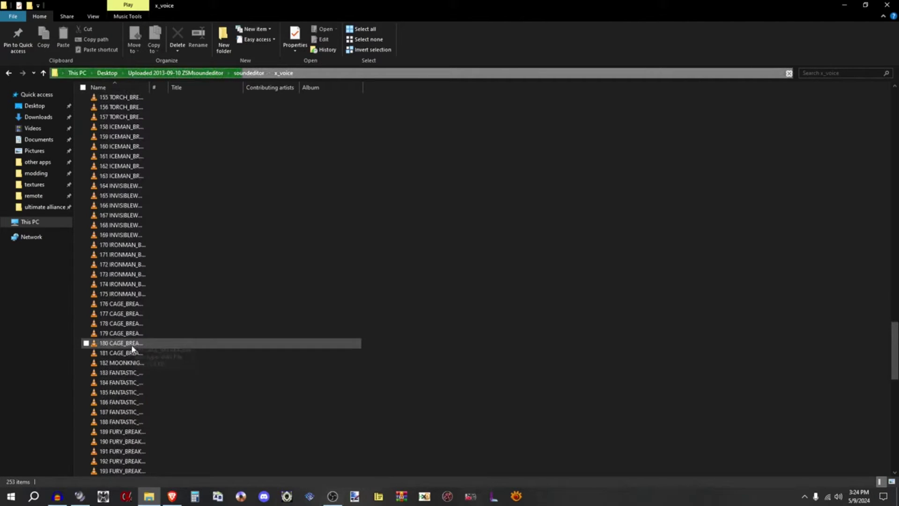
scroll(134, 378, down, 6)
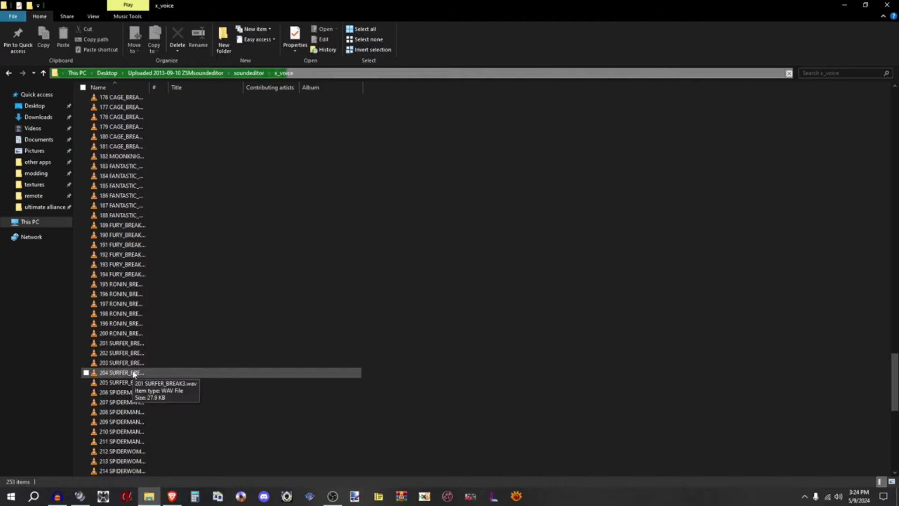
scroll(134, 373, down, 12)
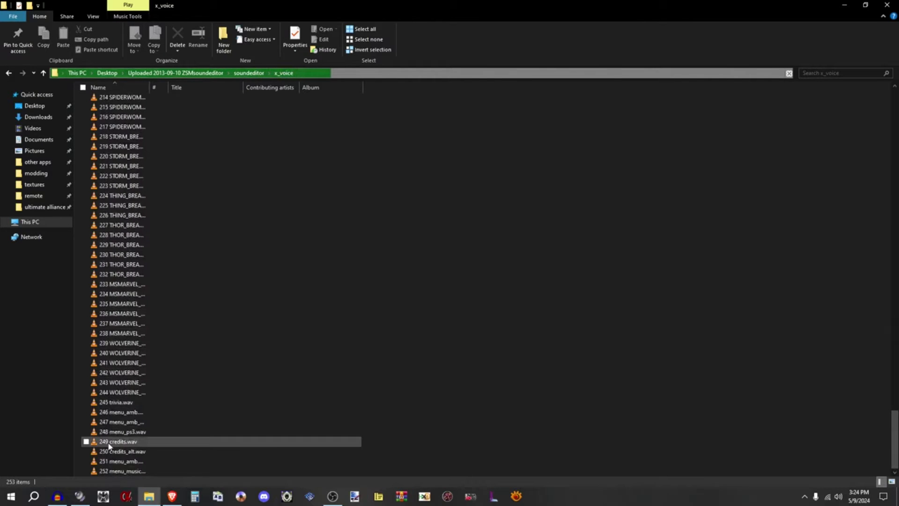
scroll(129, 442, up, 20)
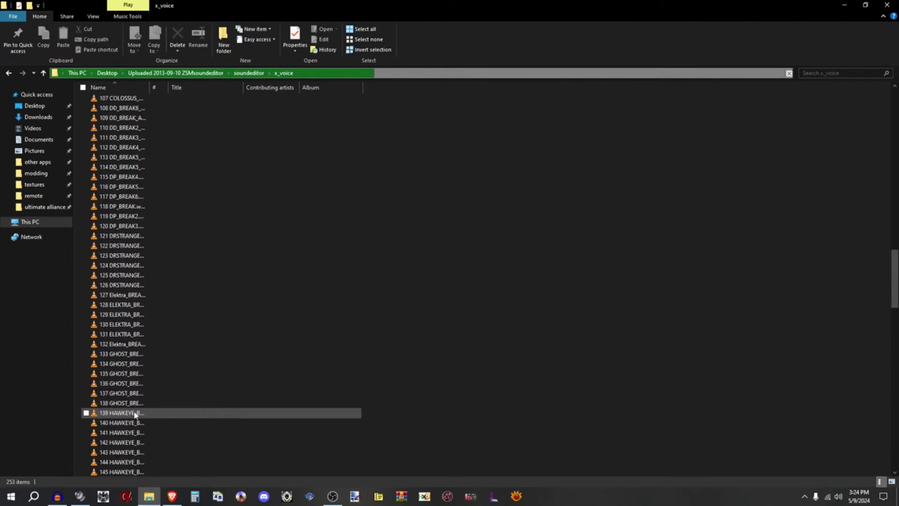
scroll(135, 414, up, 11)
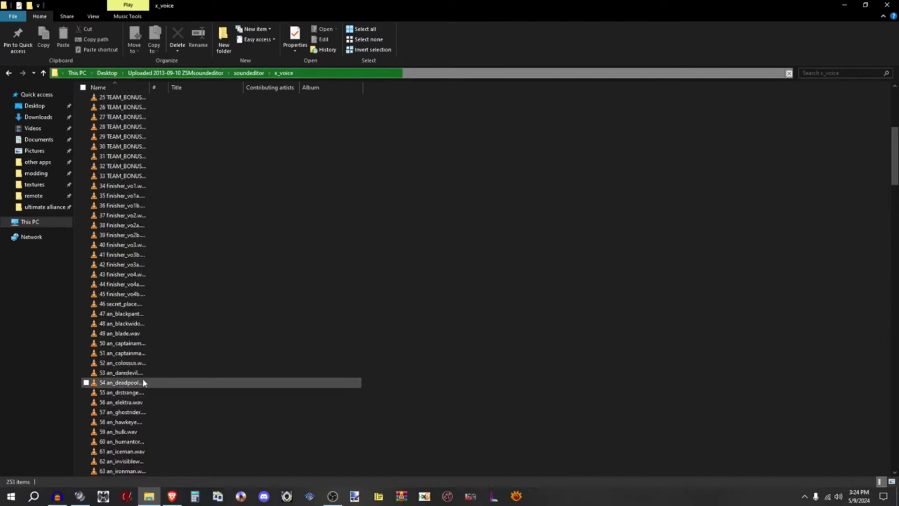
scroll(138, 445, down, 2)
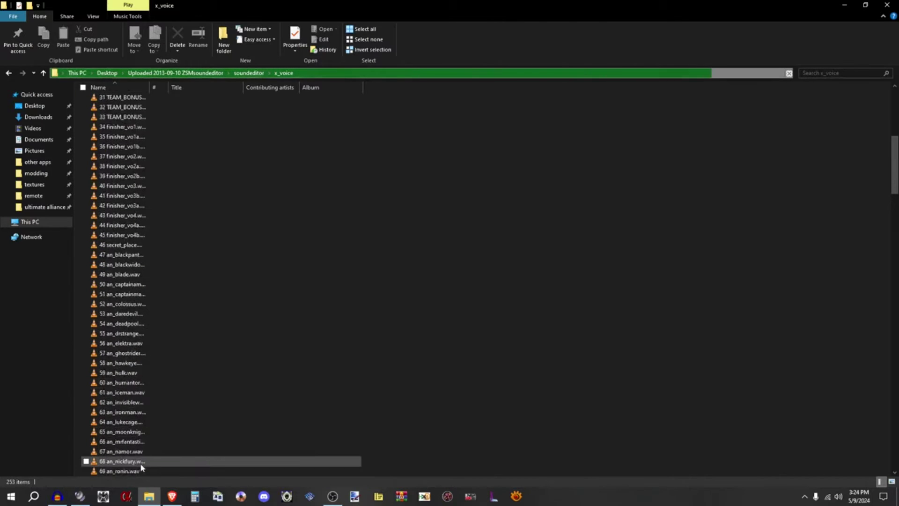
scroll(141, 468, down, 1)
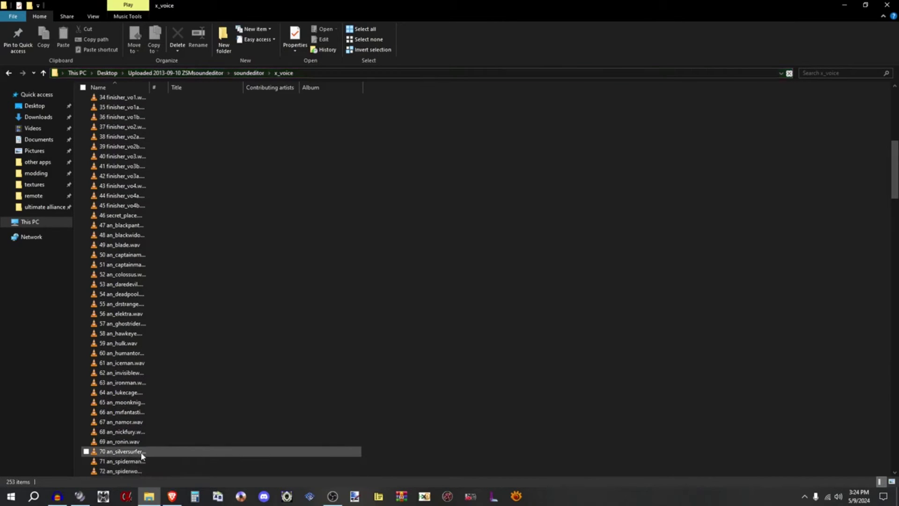
double_click(133, 422)
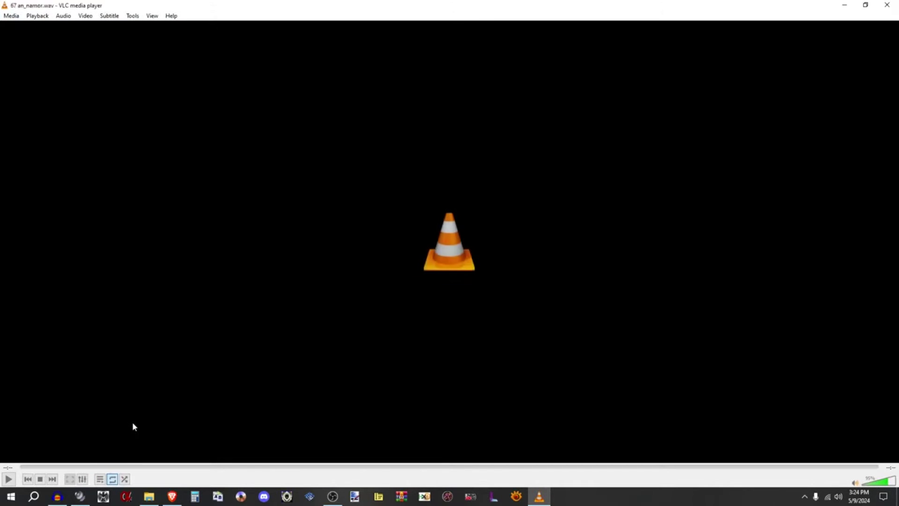
key(alt+F4)
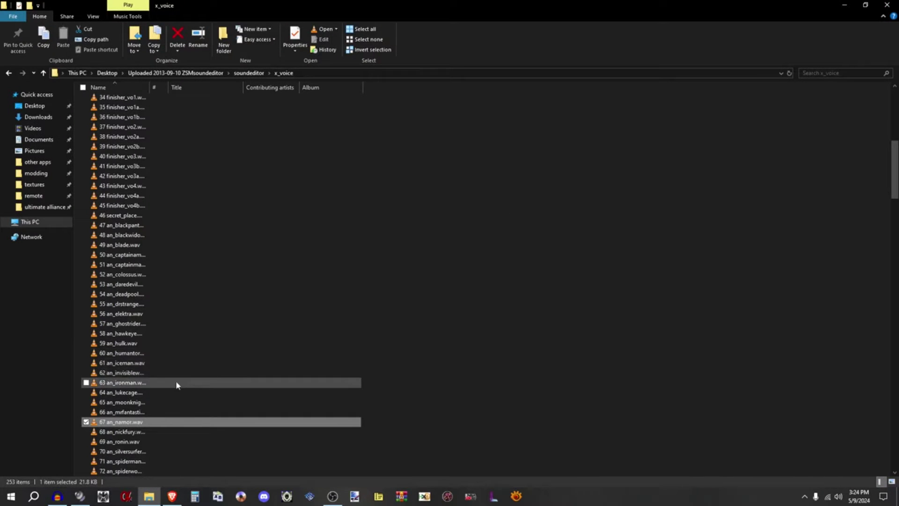
Step: Copy the name '70 an_silversurfer' from the an_silversurfer.wav clip
click(139, 401)
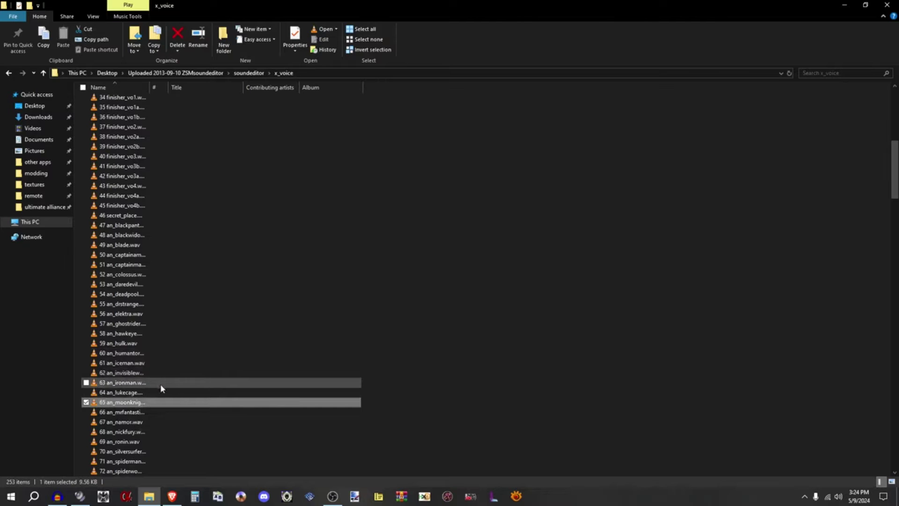
scroll(160, 384, down, 1)
click(134, 422)
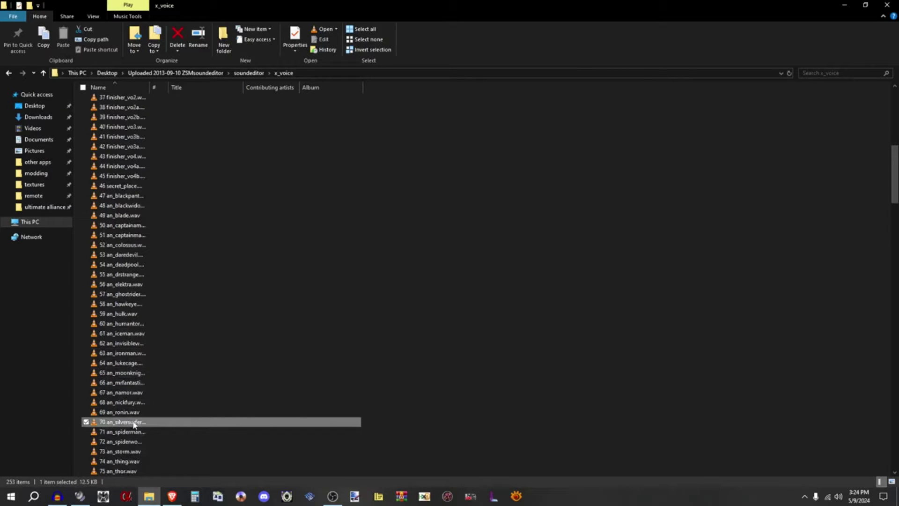
right_click(134, 422)
click(151, 400)
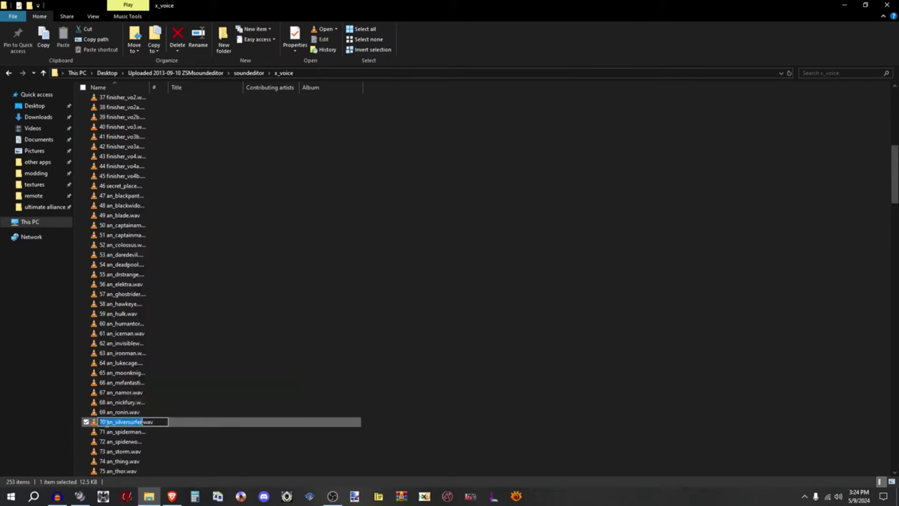
right_click(139, 421)
click(163, 320)
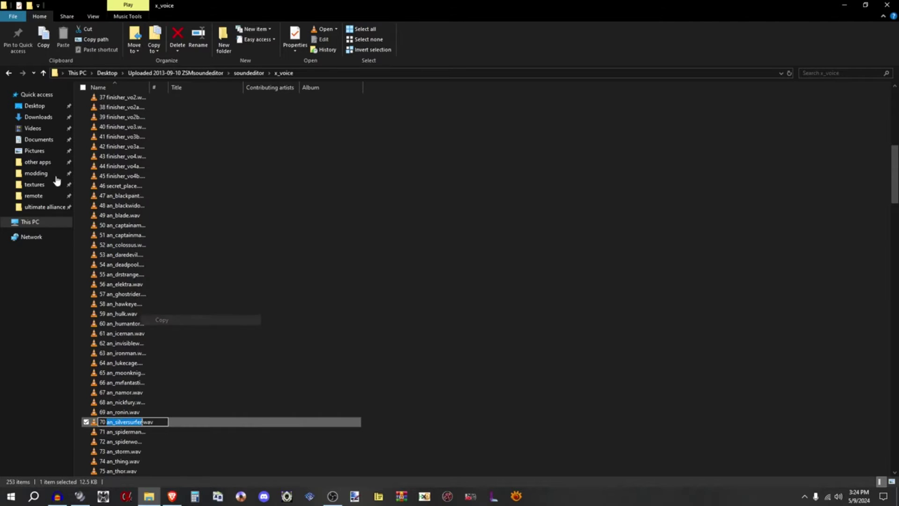
Step: Rename the Desktop's untitled.wav to an_silversurfer.wav using the copied name
click(34, 106)
scroll(145, 258, down, 3)
click(104, 360)
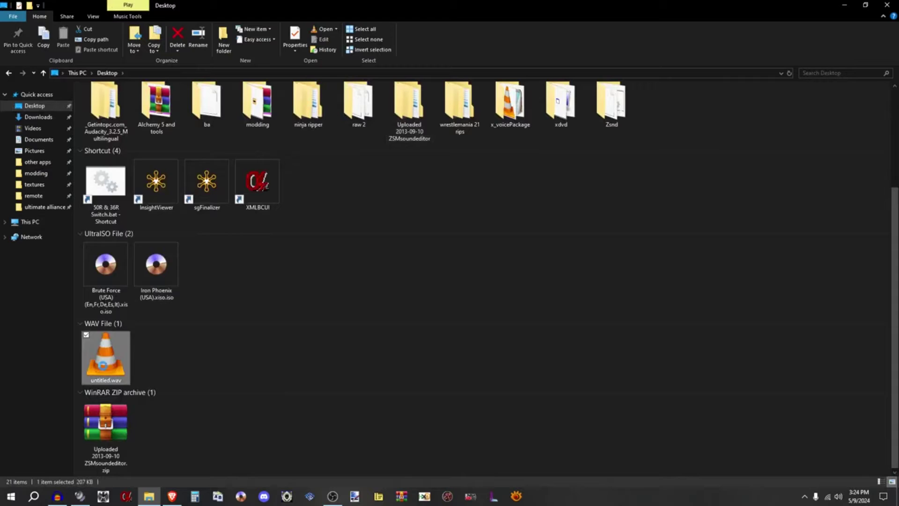
right_click(95, 369)
click(136, 343)
right_click(102, 382)
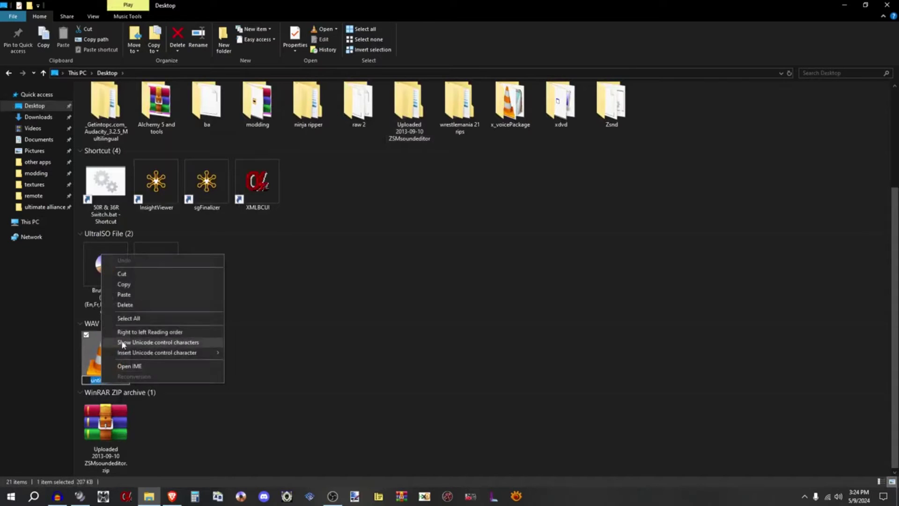
click(123, 294)
click(223, 369)
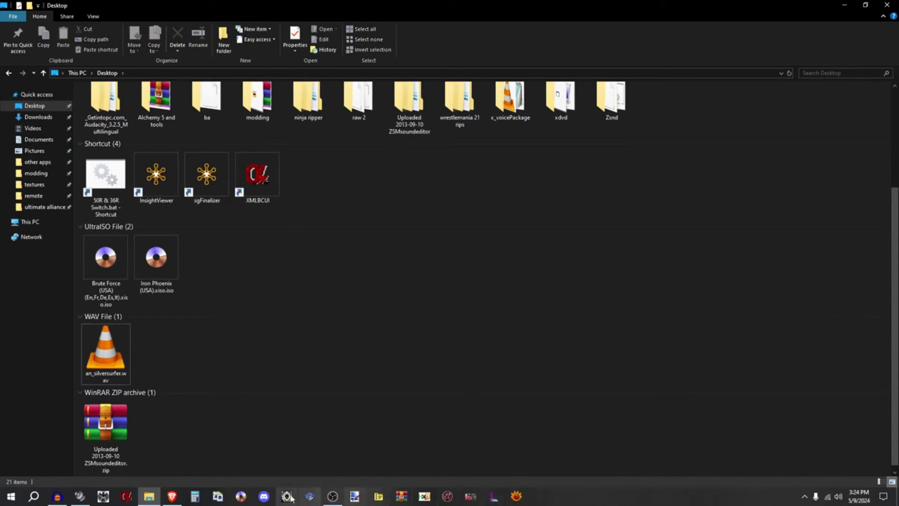
Step: Find entry 70 an_silversurfer.wav in the Files list and copy its hash 114204946
click(79, 496)
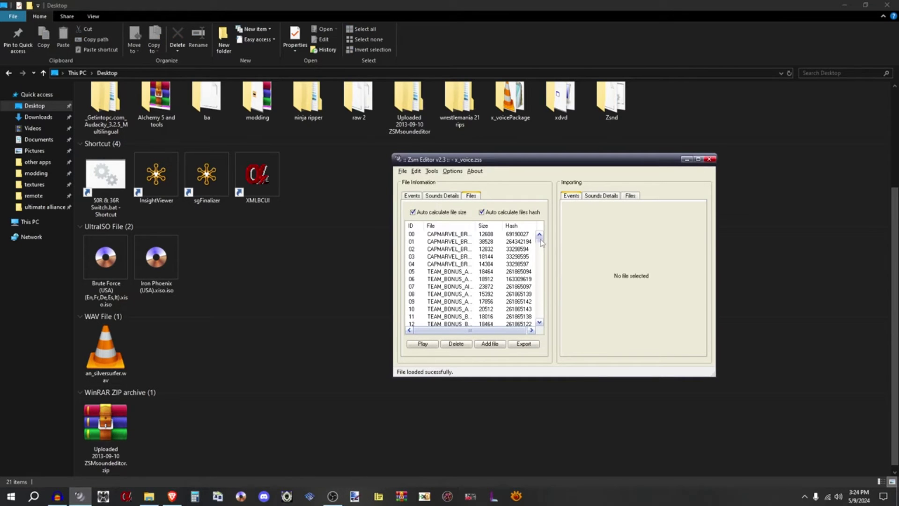
drag(541, 242, 541, 259)
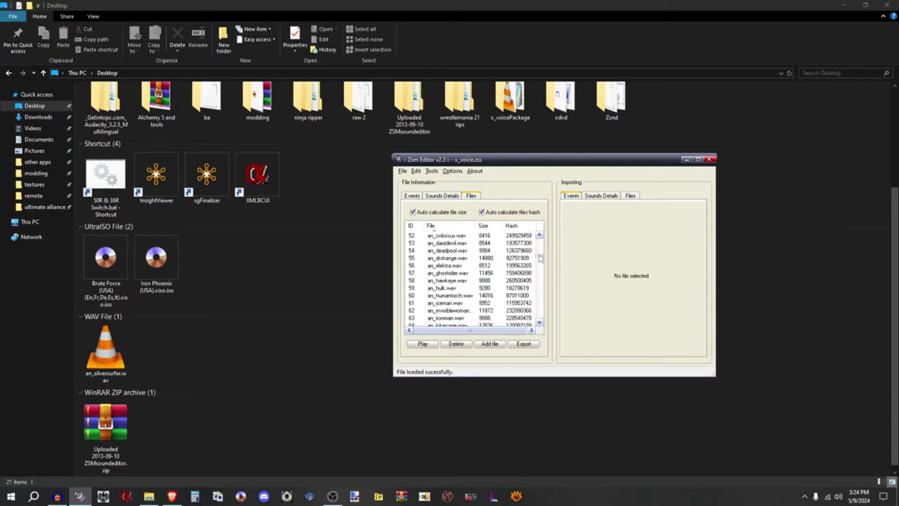
scroll(487, 284, down, 3)
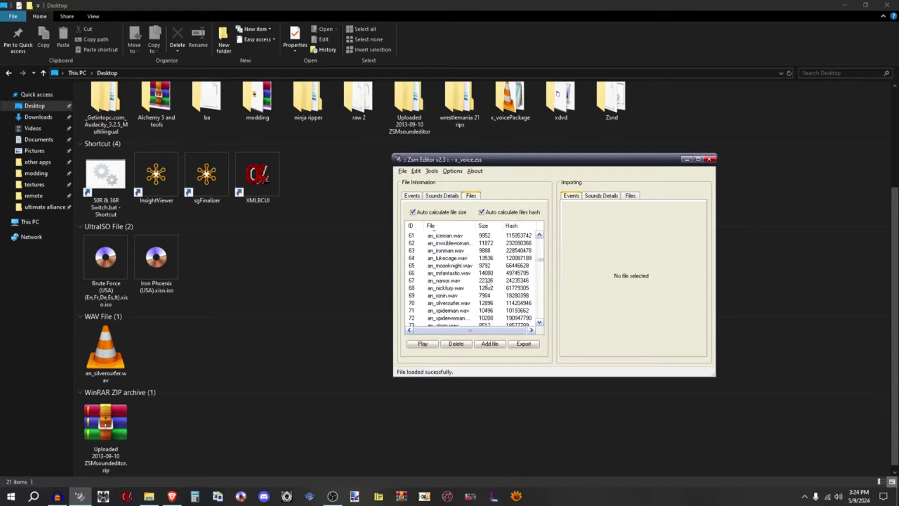
click(456, 303)
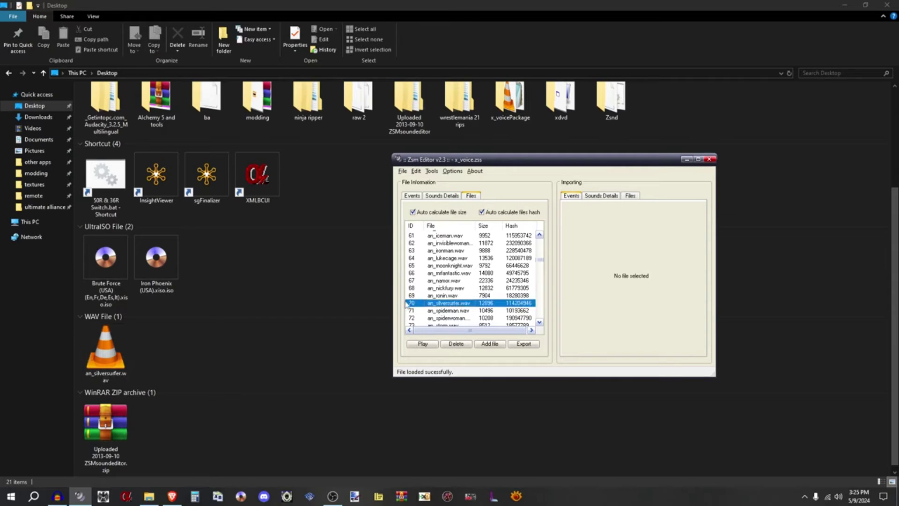
click(516, 303)
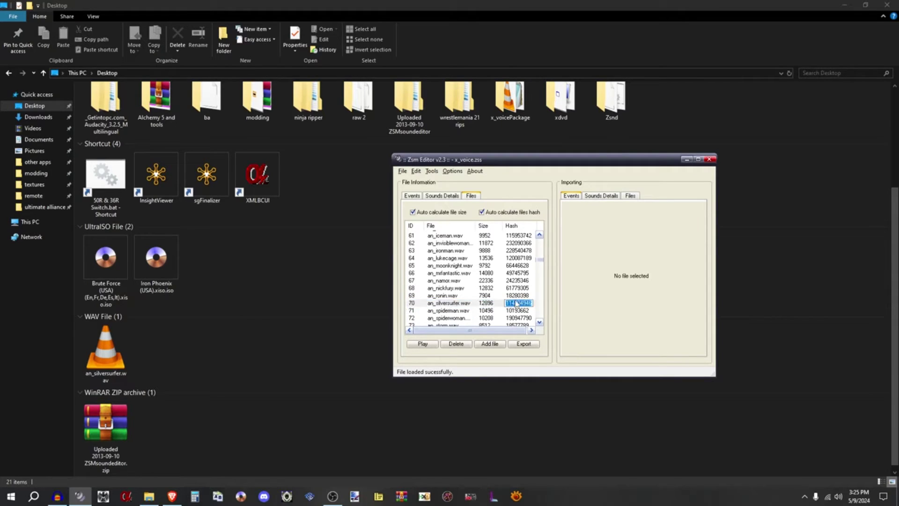
right_click(519, 303)
click(534, 330)
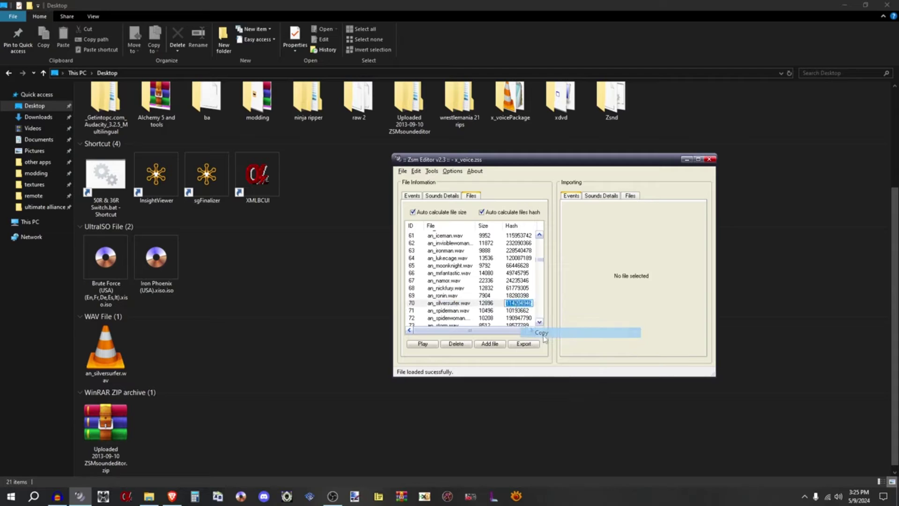
Step: Add the Desktop's an_silversurfer.wav to x_voice.zss
click(418, 304)
click(489, 344)
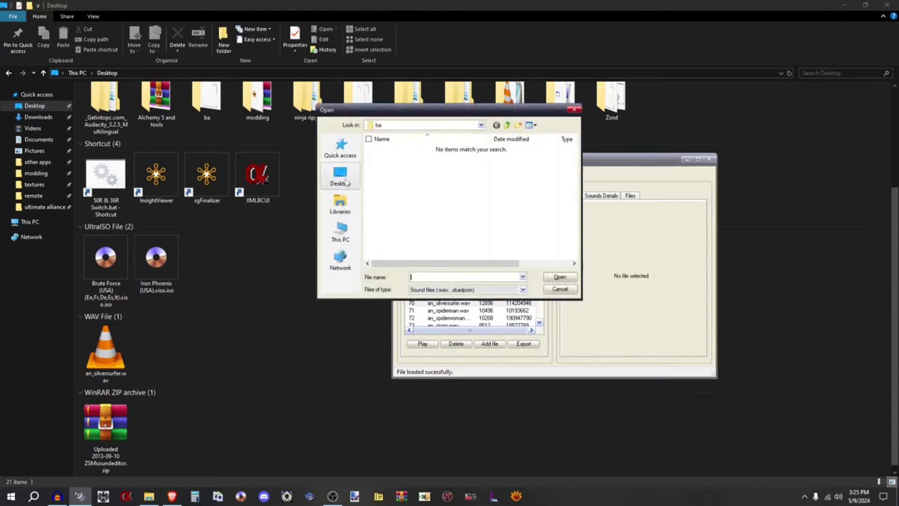
scroll(414, 237, down, 2)
double_click(414, 252)
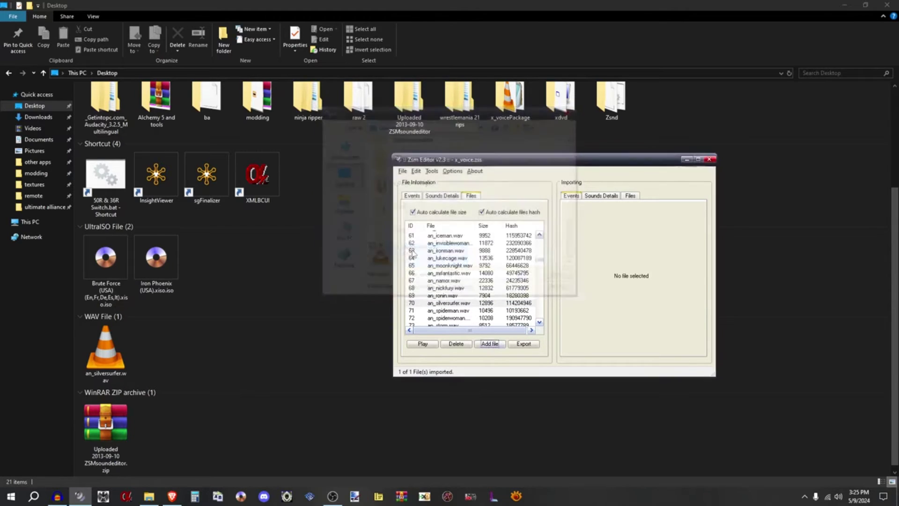
Step: Give the new entry 253 hash 114204946 and ID 70
drag(539, 259, 548, 322)
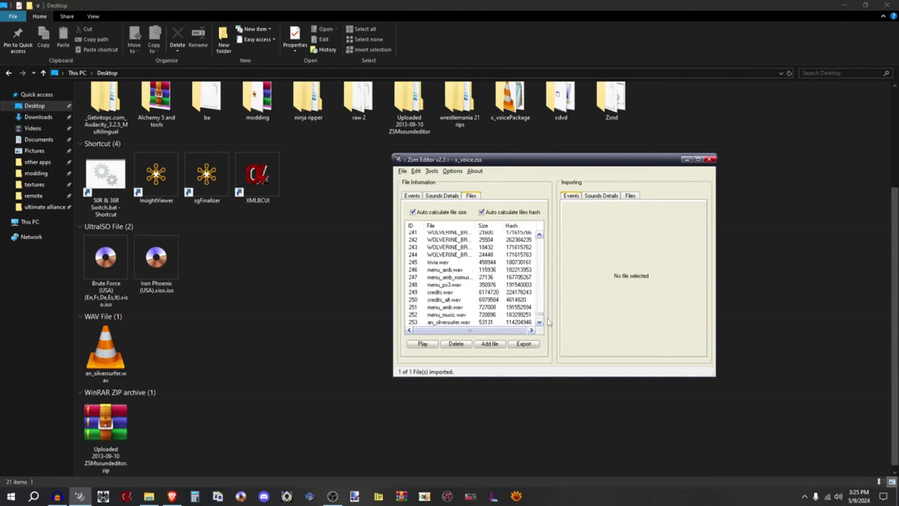
click(518, 323)
click(518, 322)
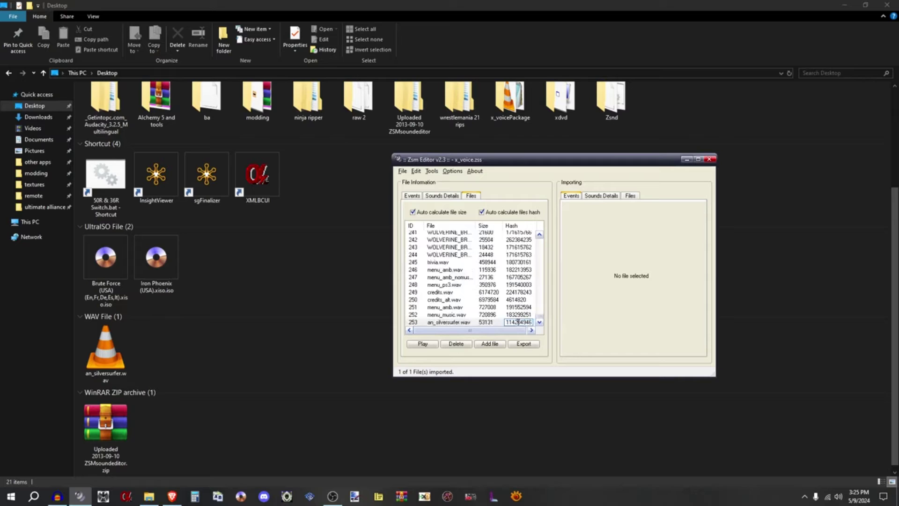
right_click(518, 323)
click(552, 363)
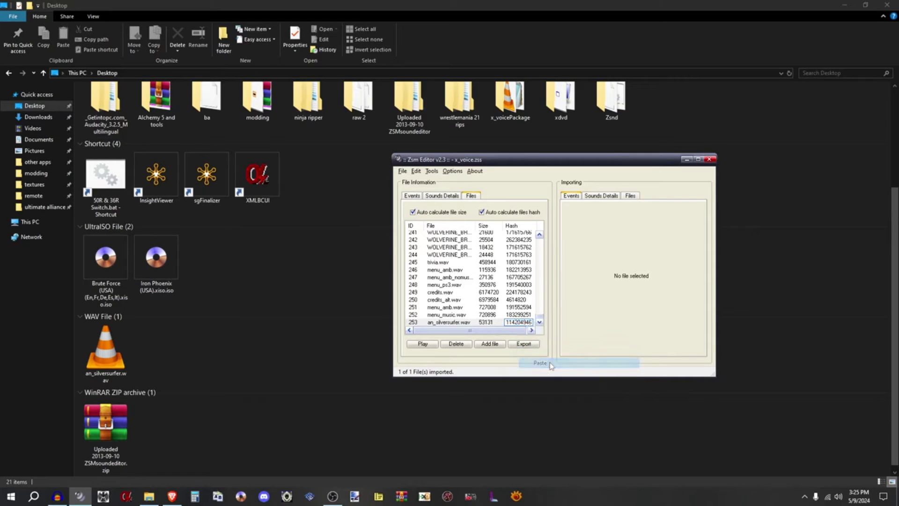
click(434, 321)
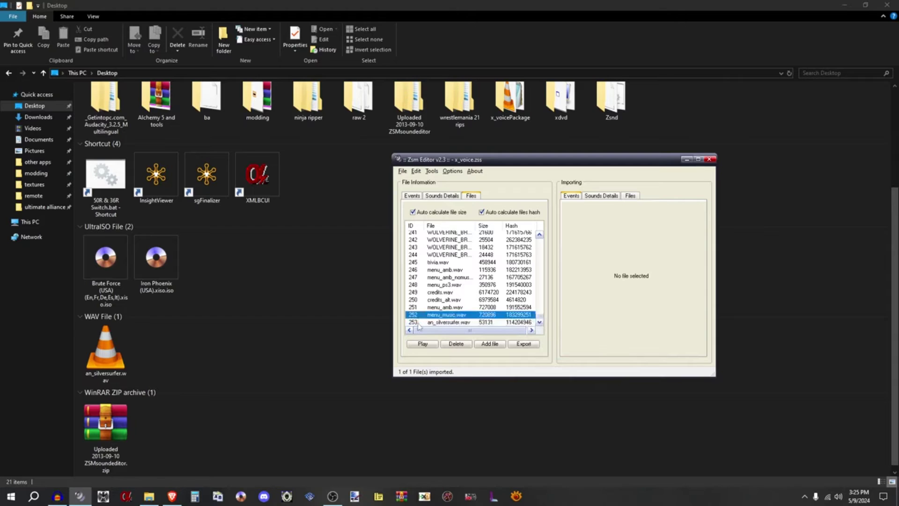
click(414, 323)
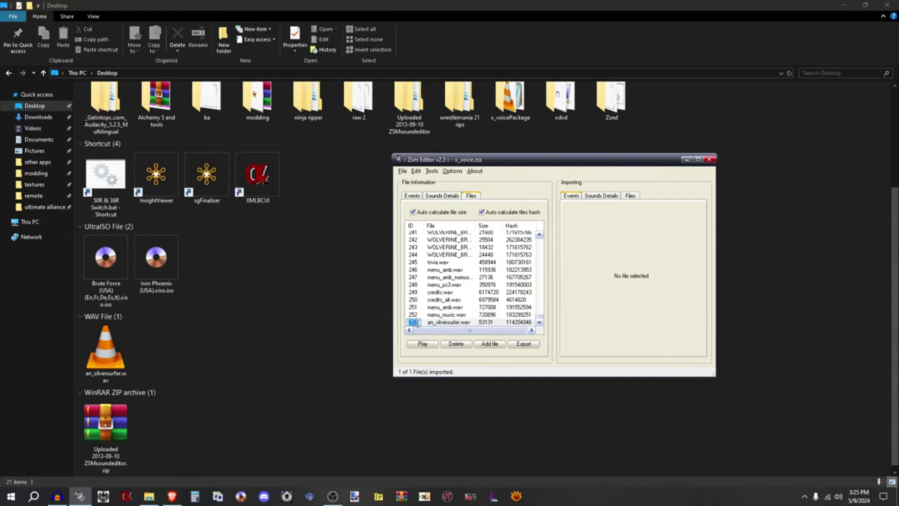
key(Return)
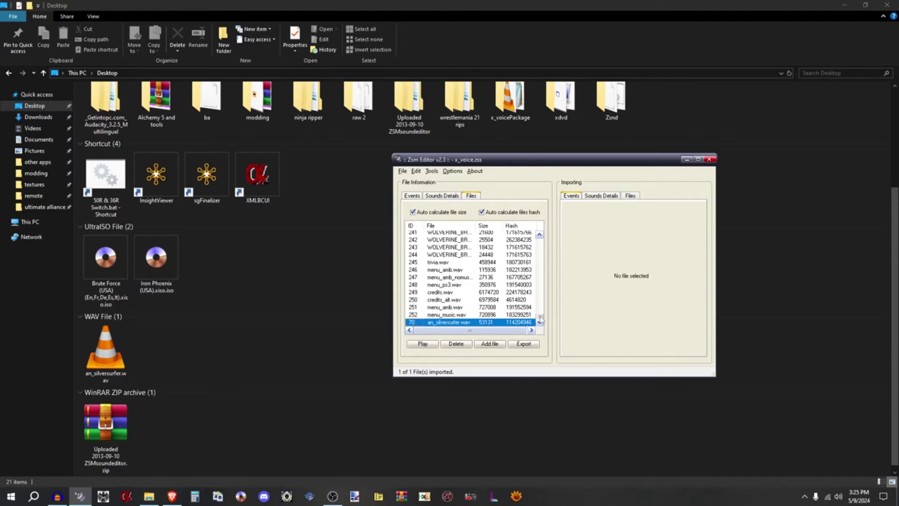
Step: Delete the original an_silversurfer.wav entry 70, keeping the imported 53131-byte clip
drag(540, 320, 541, 263)
click(453, 252)
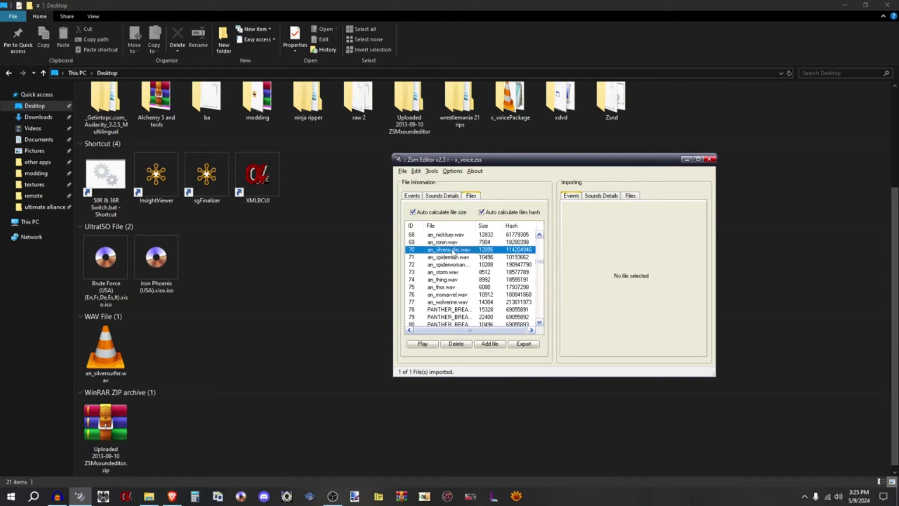
click(460, 347)
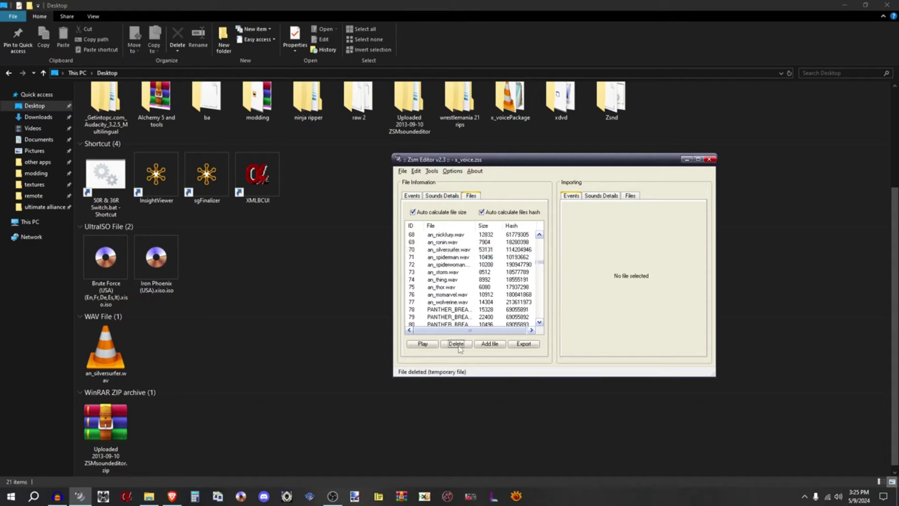
click(445, 254)
click(452, 255)
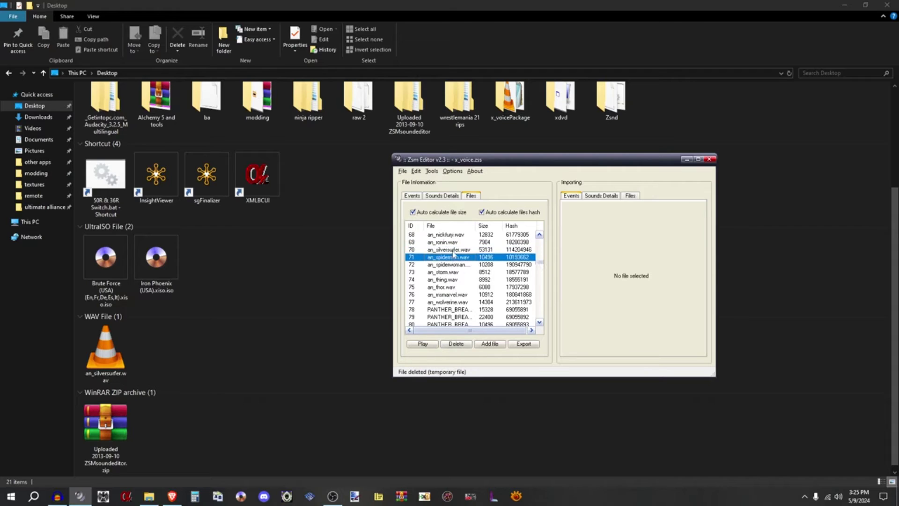
key(Up)
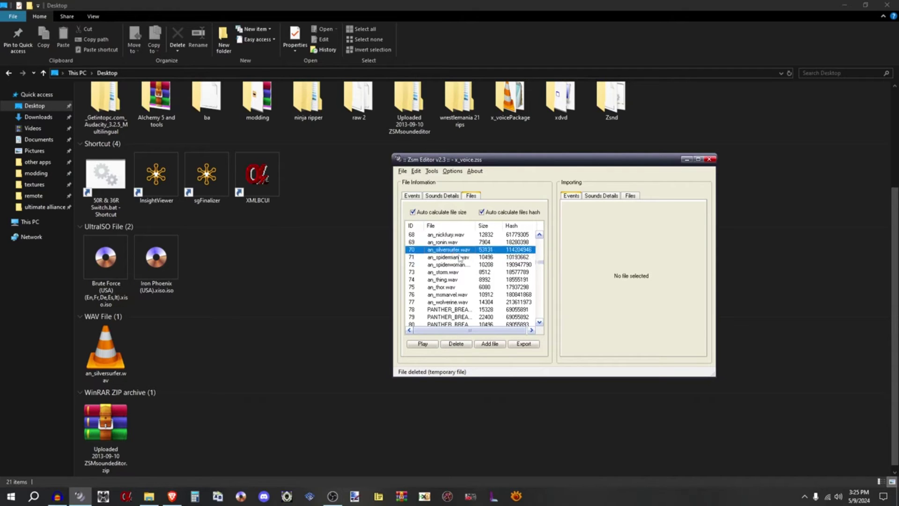
click(402, 170)
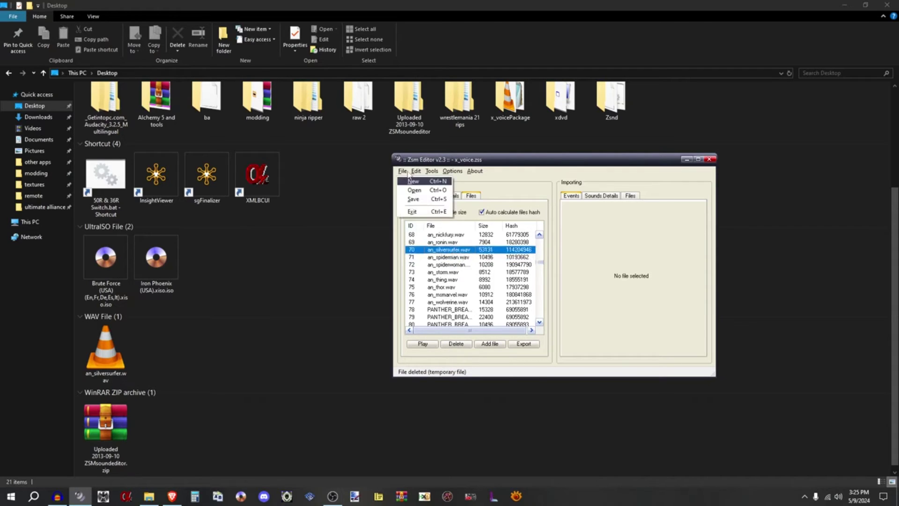
Step: Save x_voice as Zss files (.zss), browsing via Quick access to the other apps folder
click(410, 198)
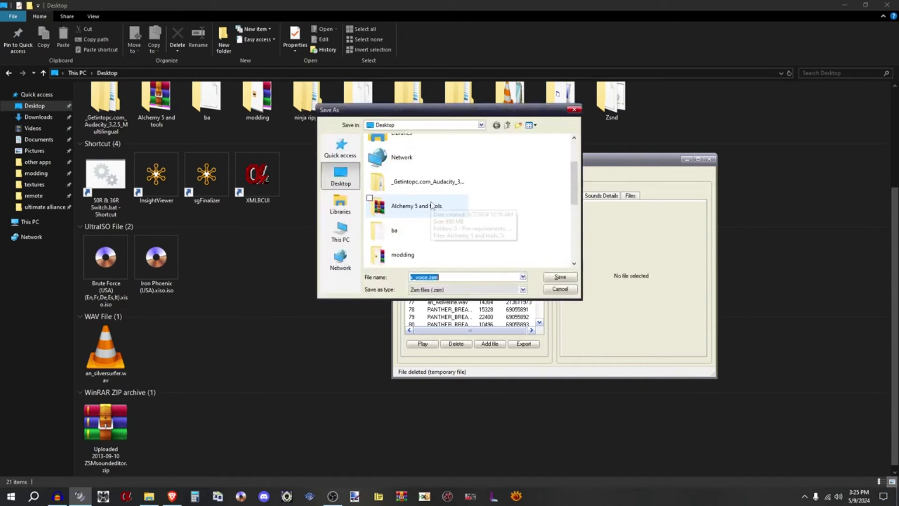
scroll(432, 204, down, 1)
click(442, 289)
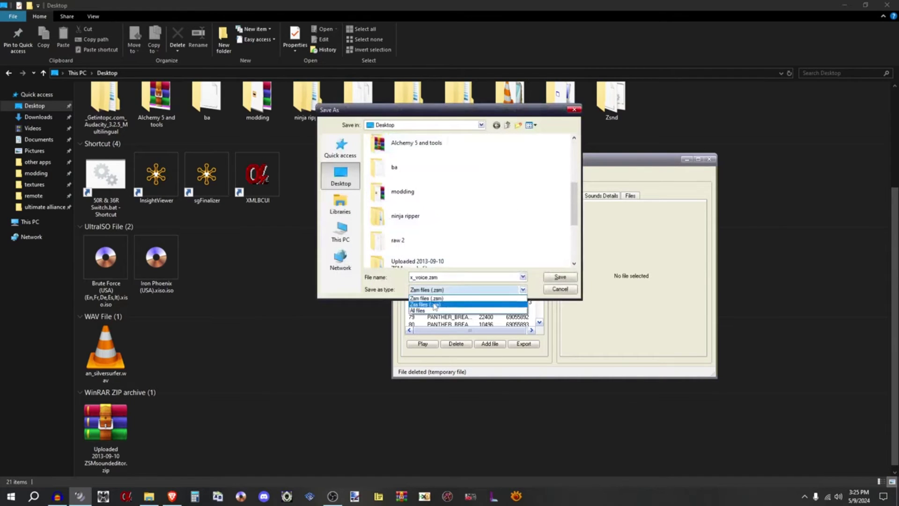
click(435, 305)
scroll(423, 207, down, 2)
scroll(418, 212, up, 2)
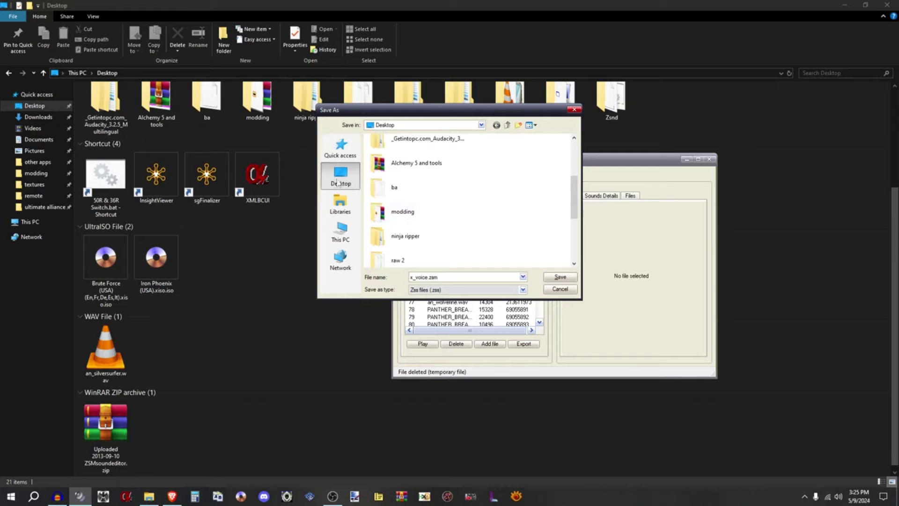
click(341, 148)
scroll(412, 207, down, 3)
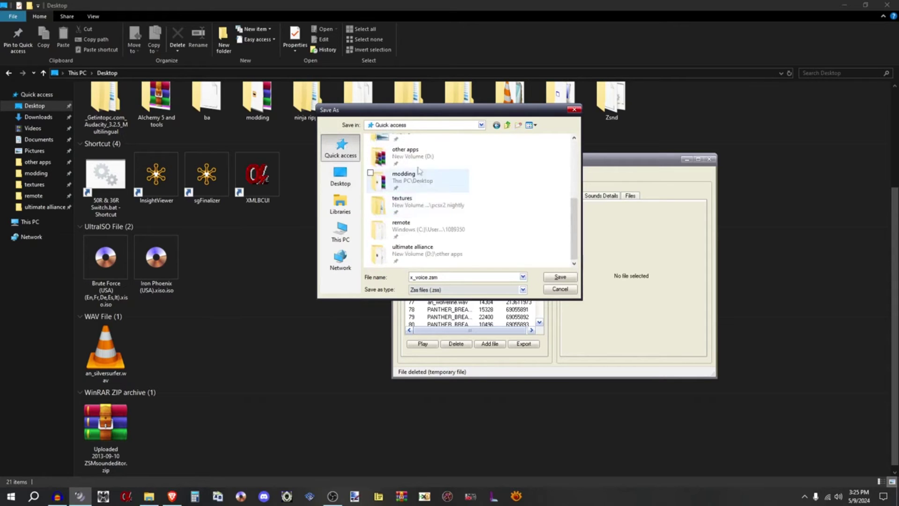
double_click(407, 154)
scroll(437, 187, down, 4)
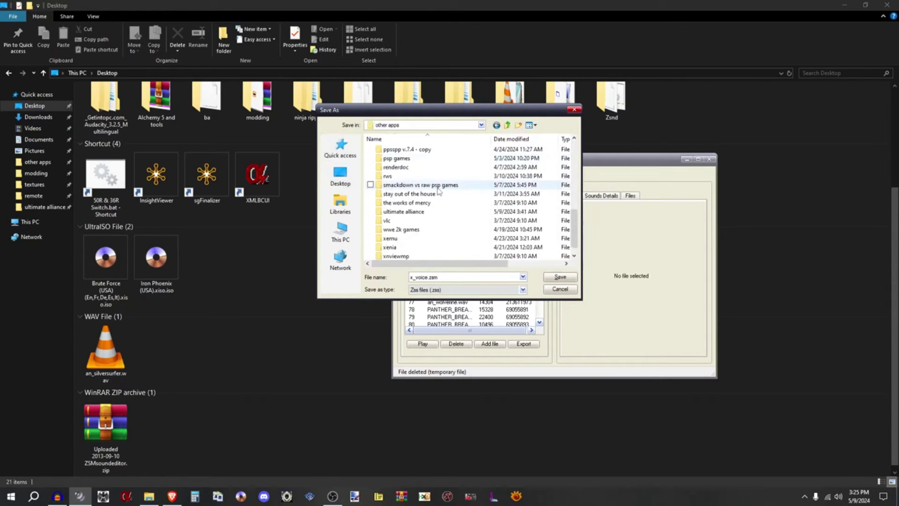
Step: Copy x_voice.zss from the game's sounds\eng\x\_ folder
click(256, 251)
click(40, 207)
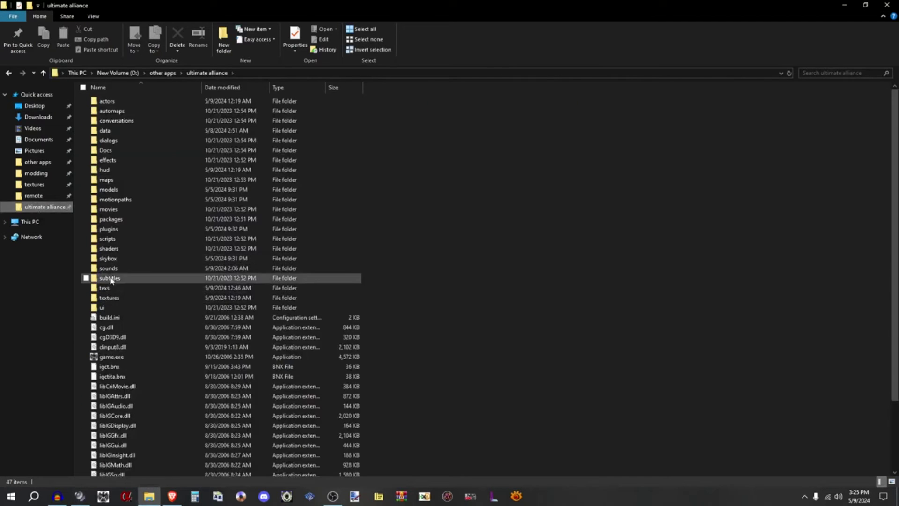
double_click(131, 269)
click(117, 111)
double_click(119, 101)
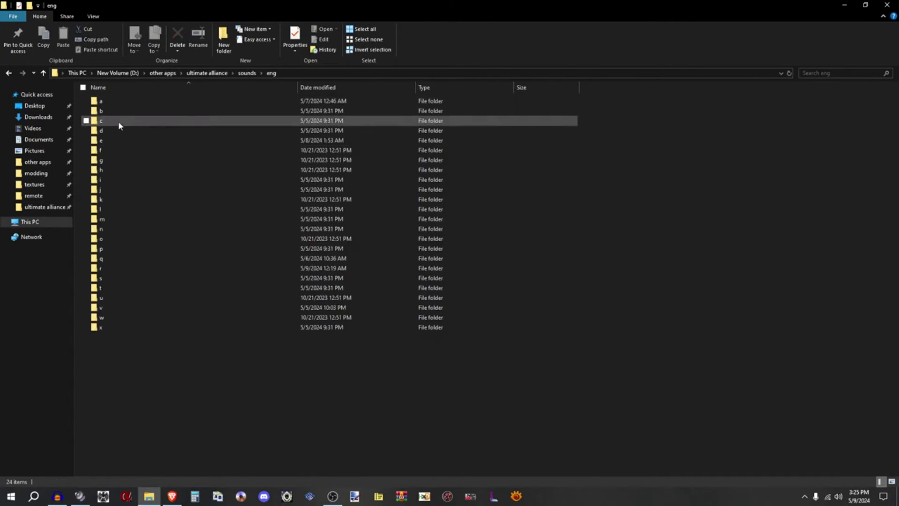
double_click(103, 323)
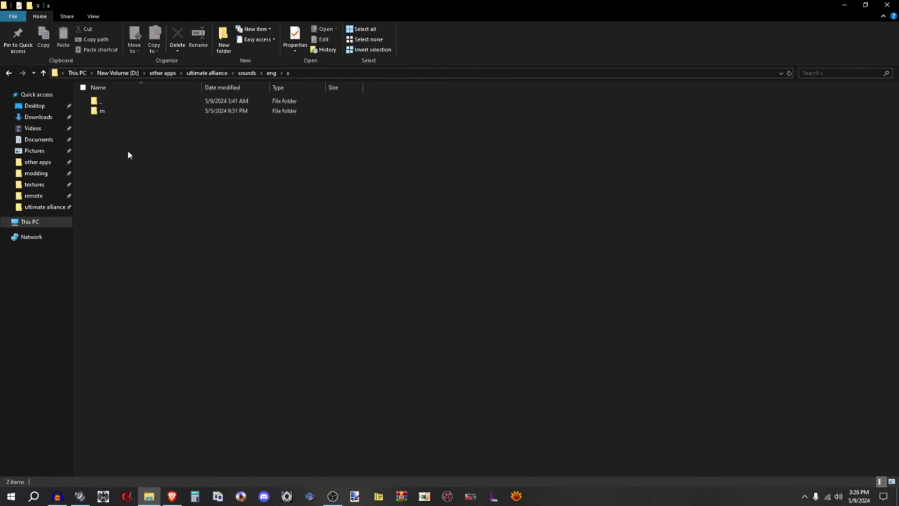
double_click(110, 101)
click(113, 111)
right_click(114, 111)
click(139, 225)
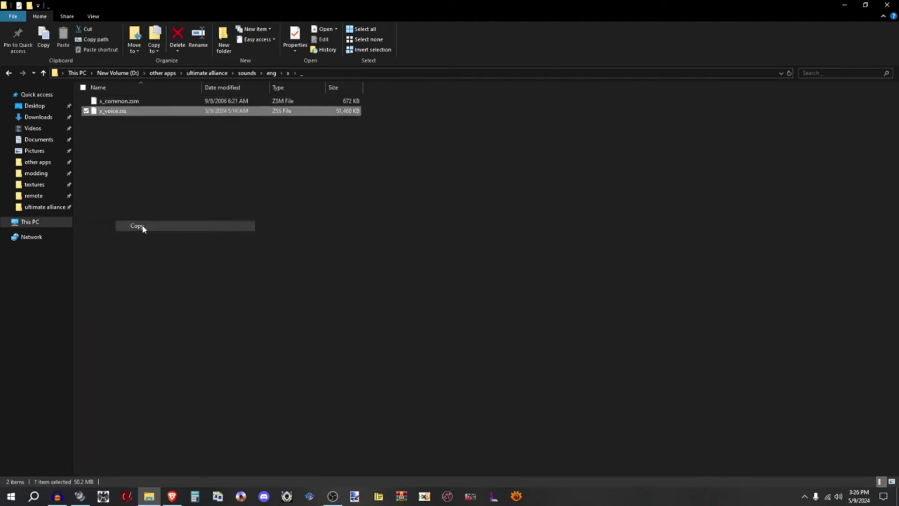
Step: Paste x_voice.zss into the ultimate alliance folder, replacing the existing file, and return to Zsm Editor
click(207, 73)
right_click(474, 270)
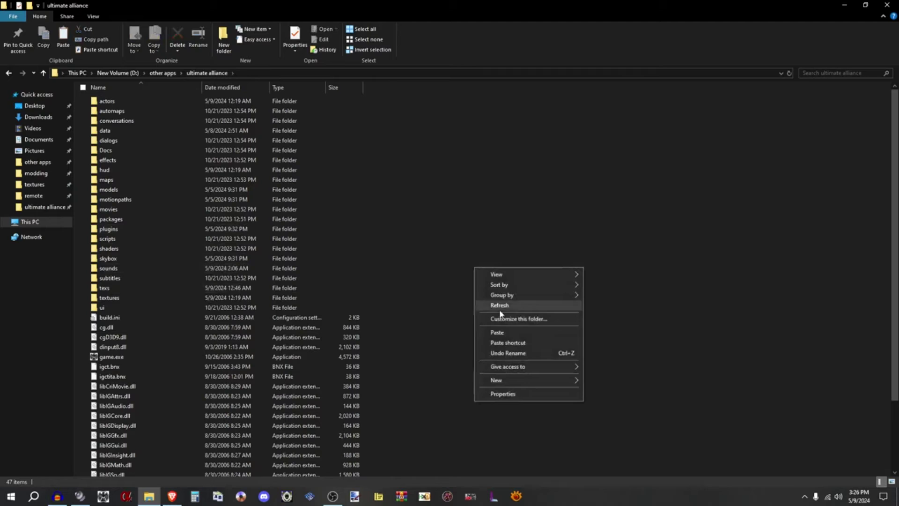
click(505, 333)
click(440, 174)
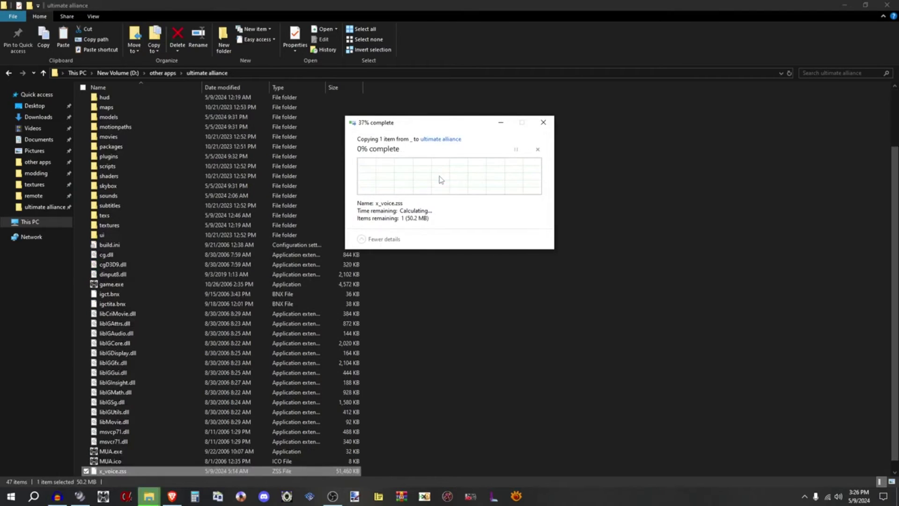
click(9, 75)
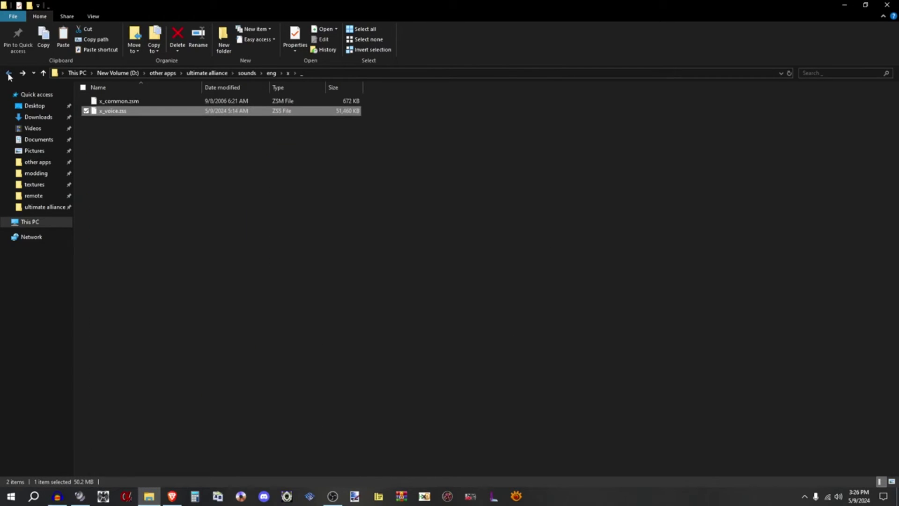
click(160, 199)
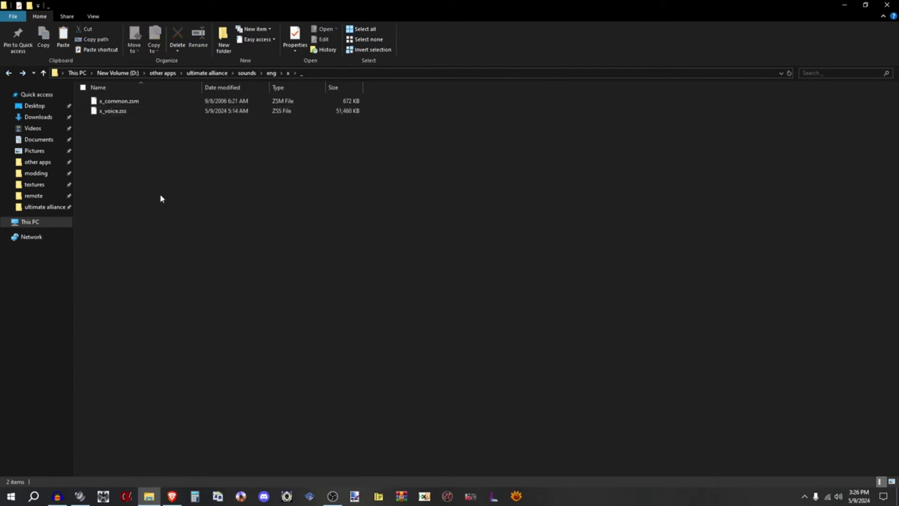
click(35, 106)
click(80, 496)
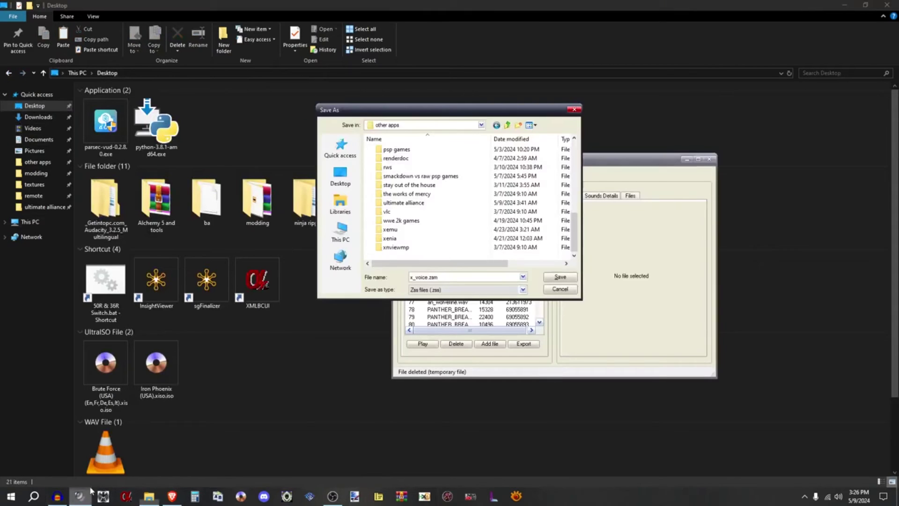
Step: Browse the Save As dialog to the ultimate alliance\sounds\eng\x\_ folder
double_click(411, 203)
double_click(394, 238)
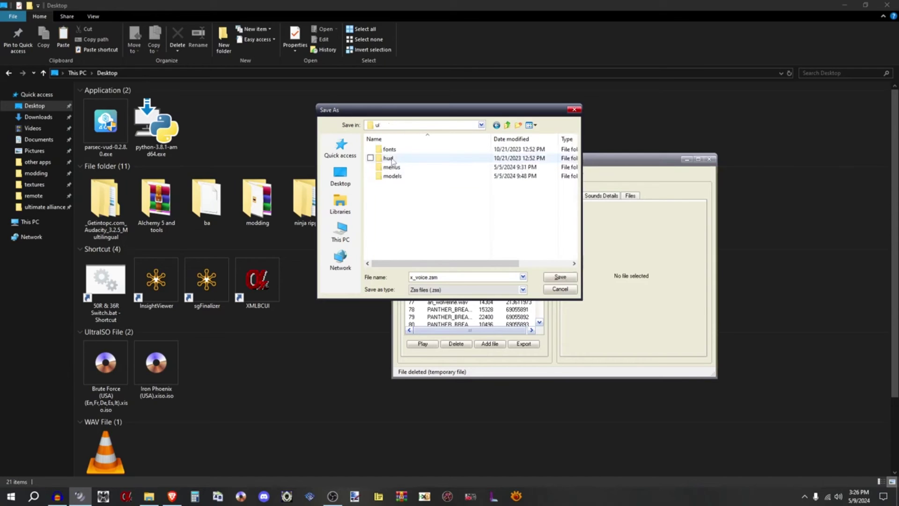
click(481, 124)
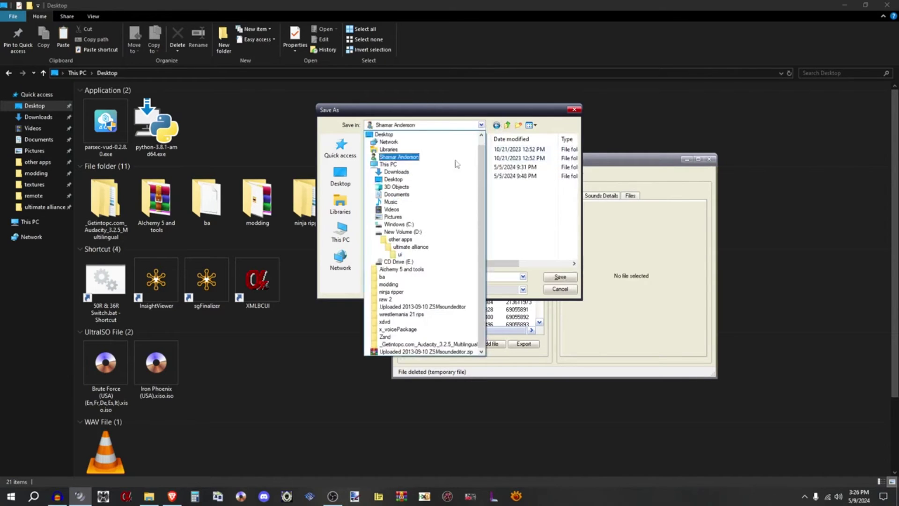
click(406, 247)
scroll(396, 248, down, 3)
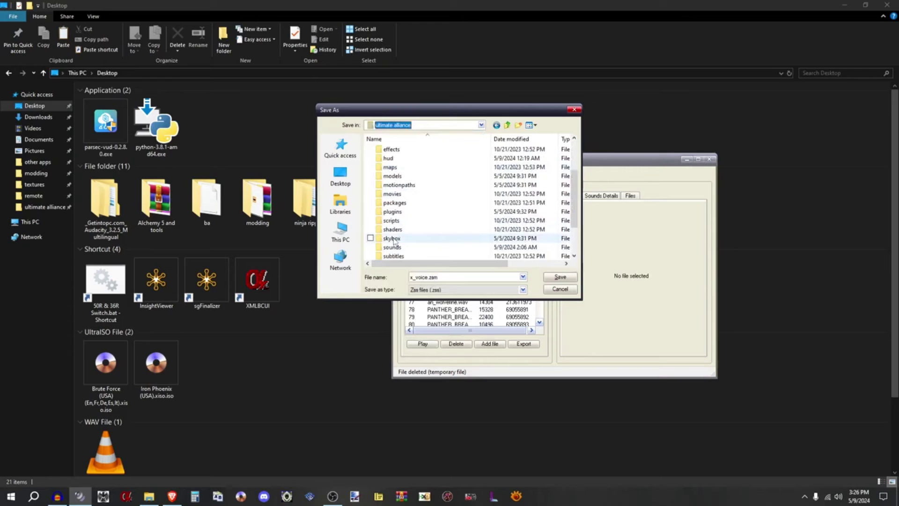
double_click(394, 249)
double_click(390, 149)
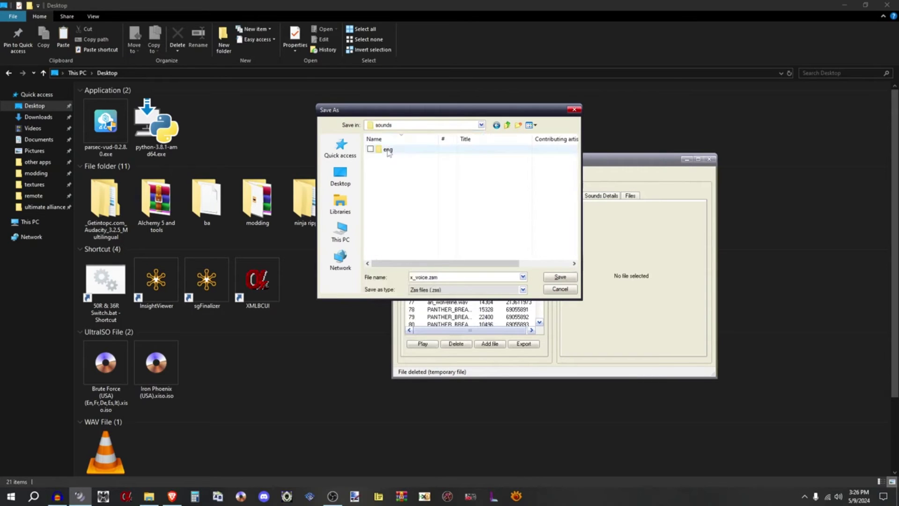
scroll(395, 215, down, 2)
scroll(393, 226, down, 2)
double_click(394, 247)
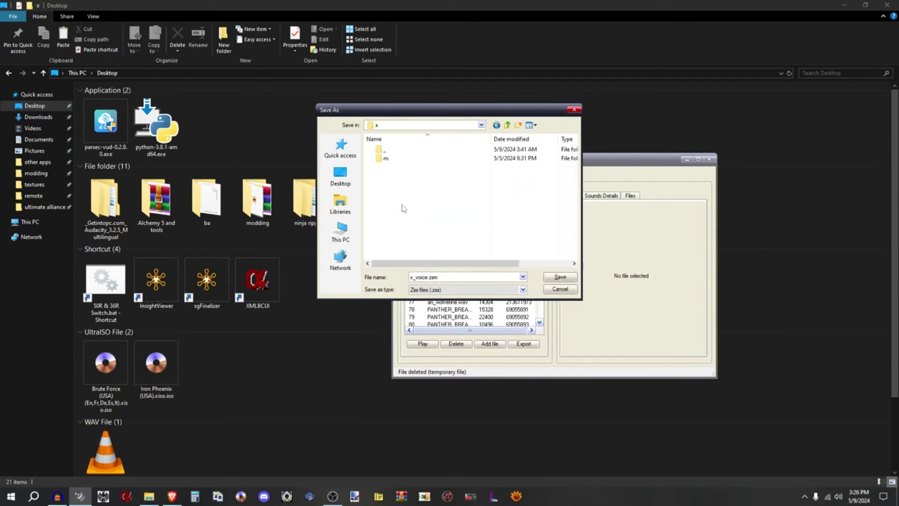
double_click(398, 151)
Step: Save over x_voice.zss there, confirming the replacement and the save messages
click(405, 150)
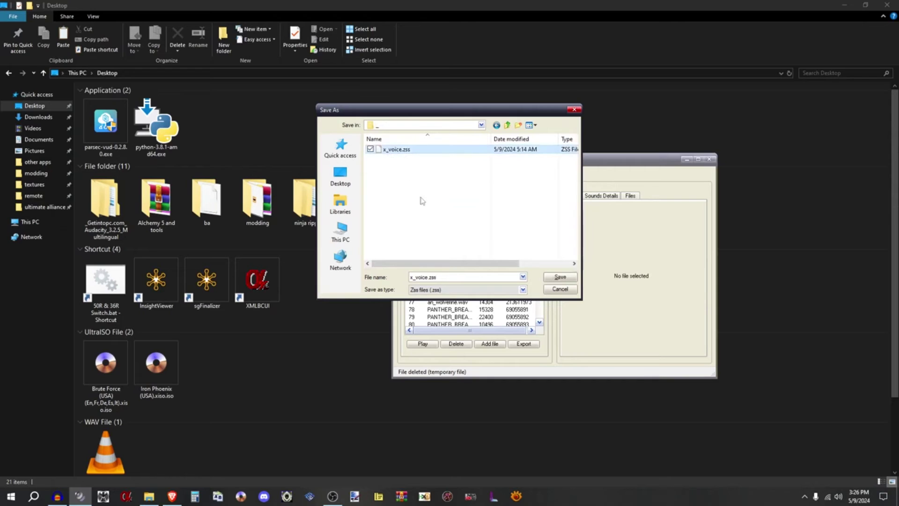
click(444, 276)
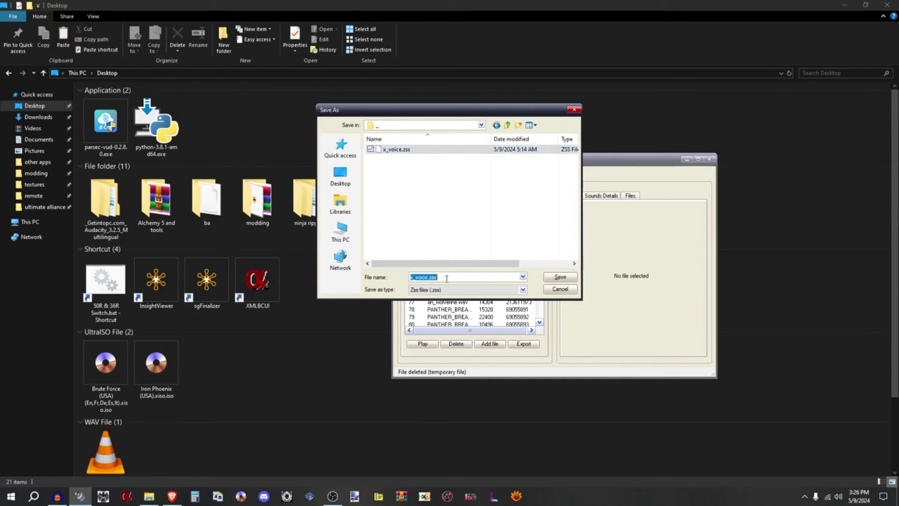
click(556, 281)
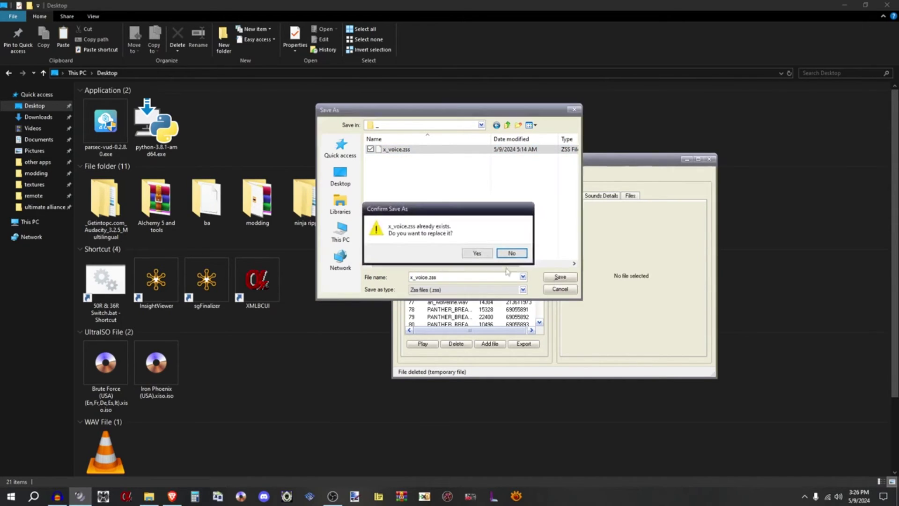
click(489, 254)
click(440, 273)
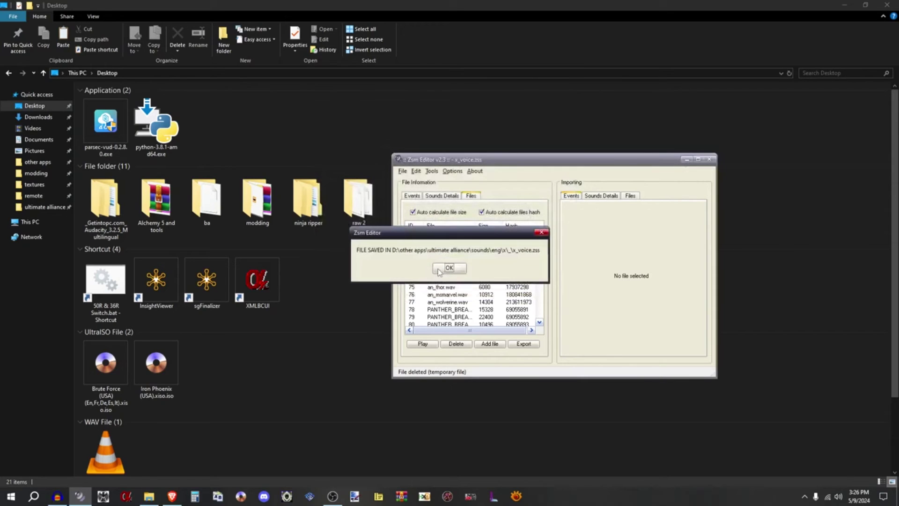
click(448, 268)
click(279, 404)
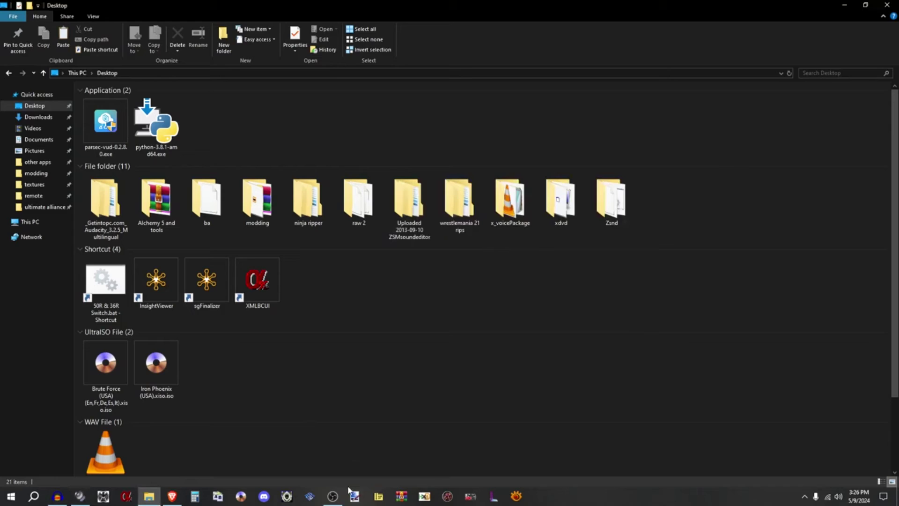
Step: Put Silver Surfer into a team slot on the character-select screen
click(332, 496)
click(333, 499)
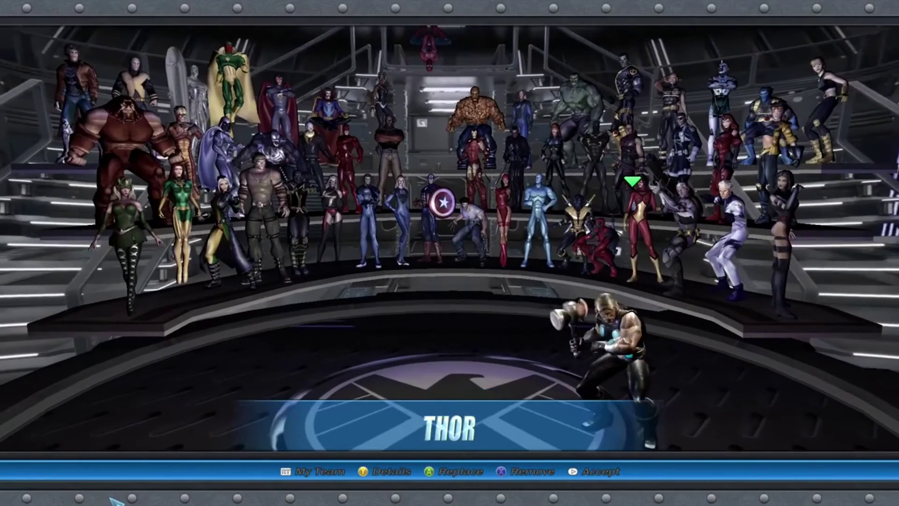
key(Left)
key(Left)
key(Left)
key(Left)
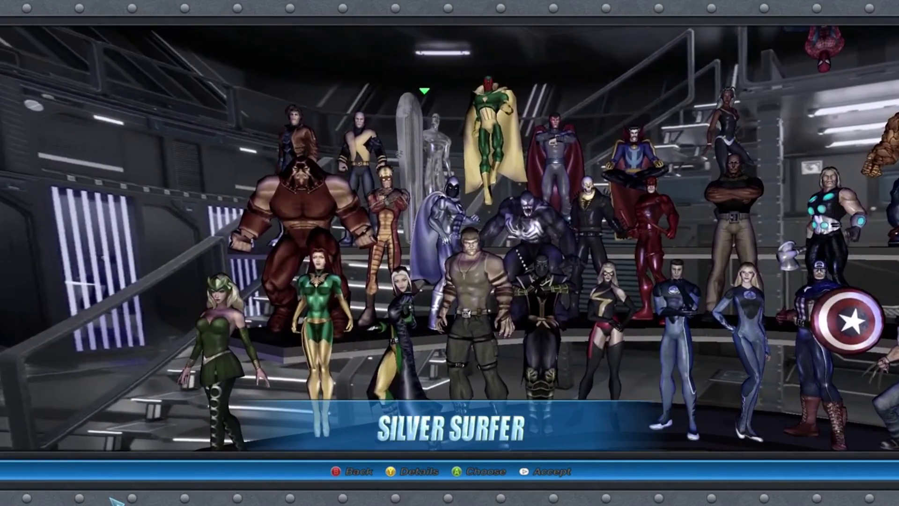
key(Return)
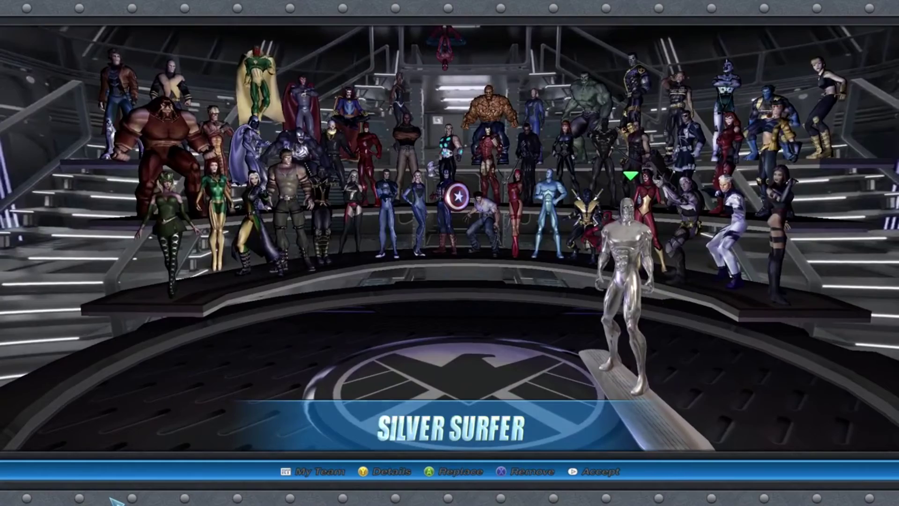
Step: Try other heroes such as Enchantress, then put Silver Surfer back on the team
key(Return)
key(Return)
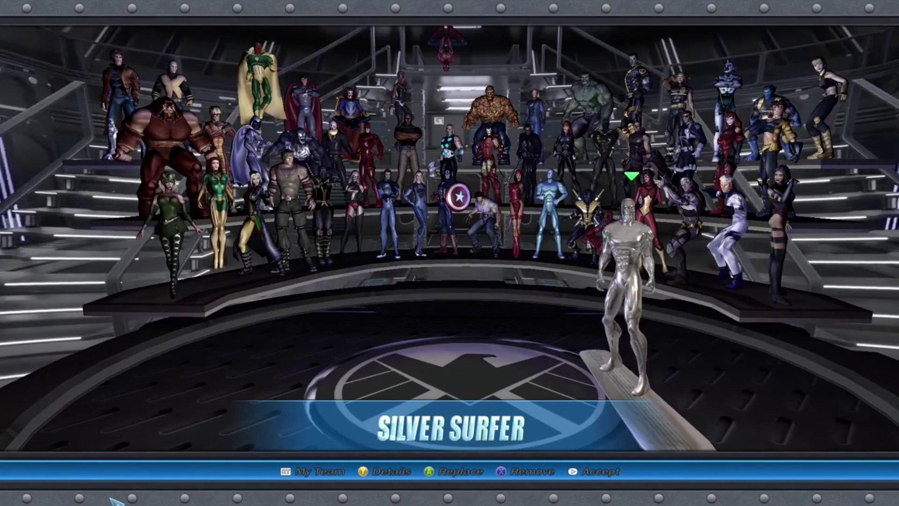
key(Return)
key(Return)
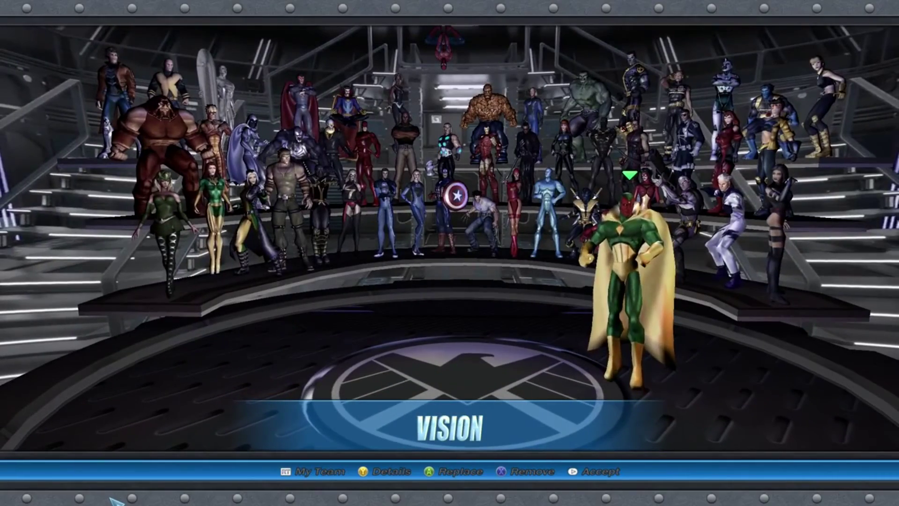
key(Return)
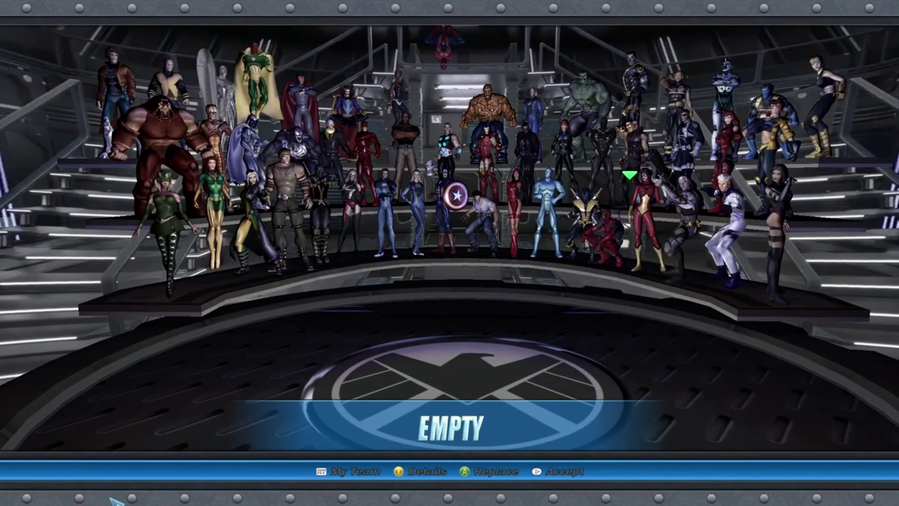
key(Left)
key(Left)
key(Left)
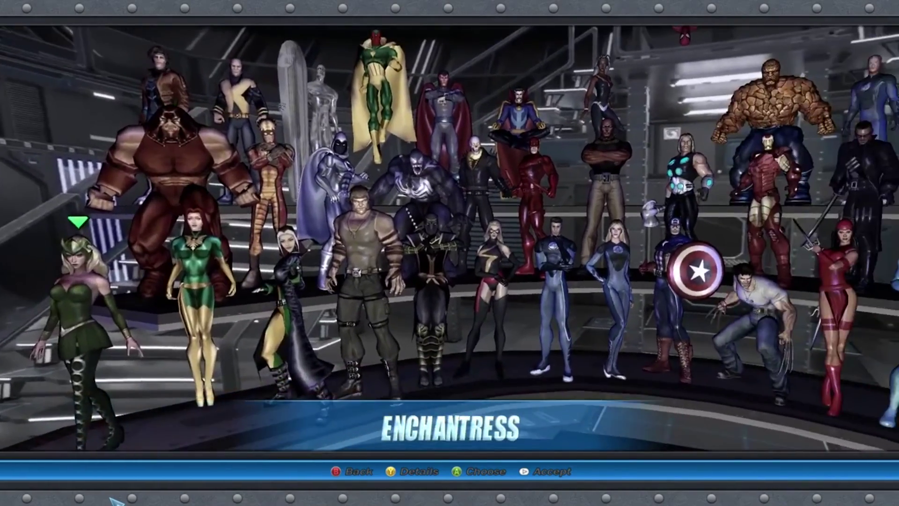
key(Return)
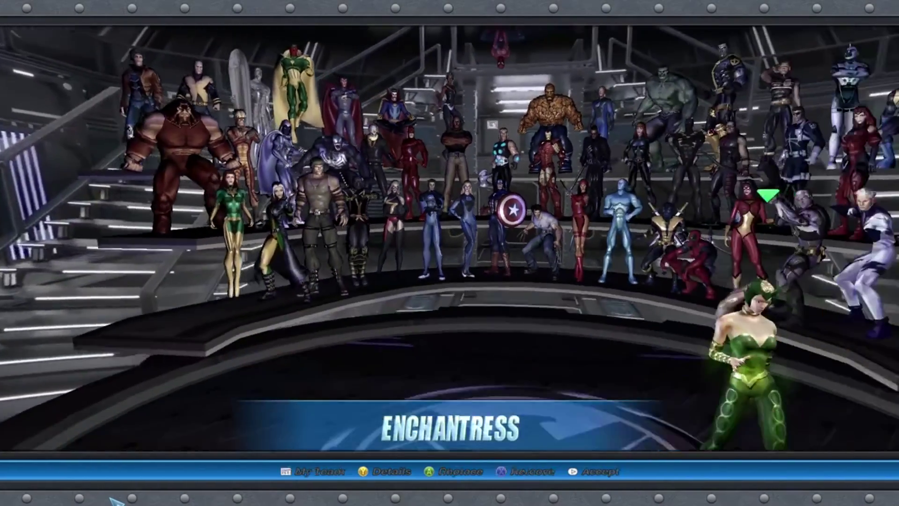
key(Return)
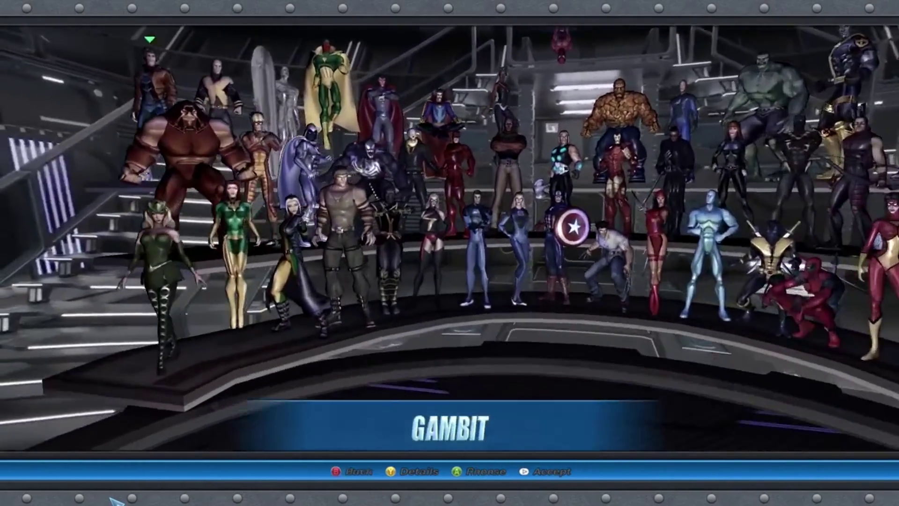
key(Return)
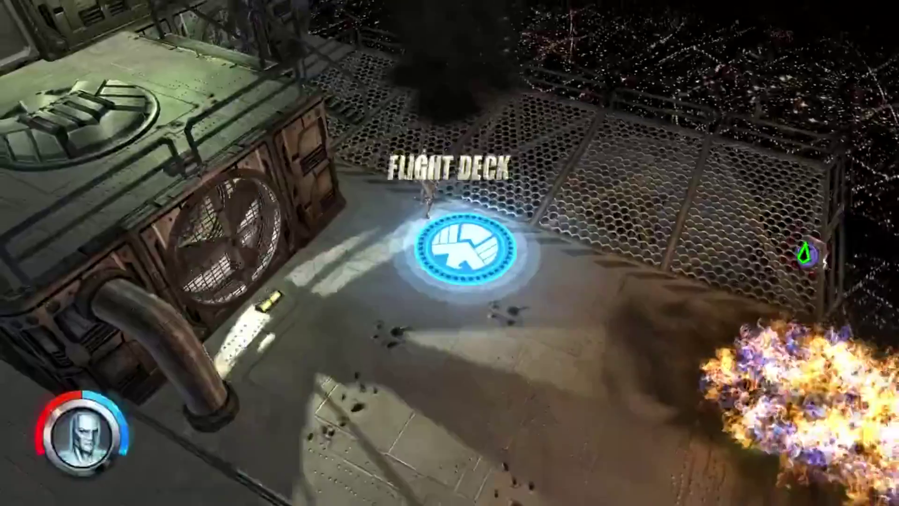
Step: After playing Silver Surfer on the Flight Deck, pause the game with Escape to show Objectives
key(Escape)
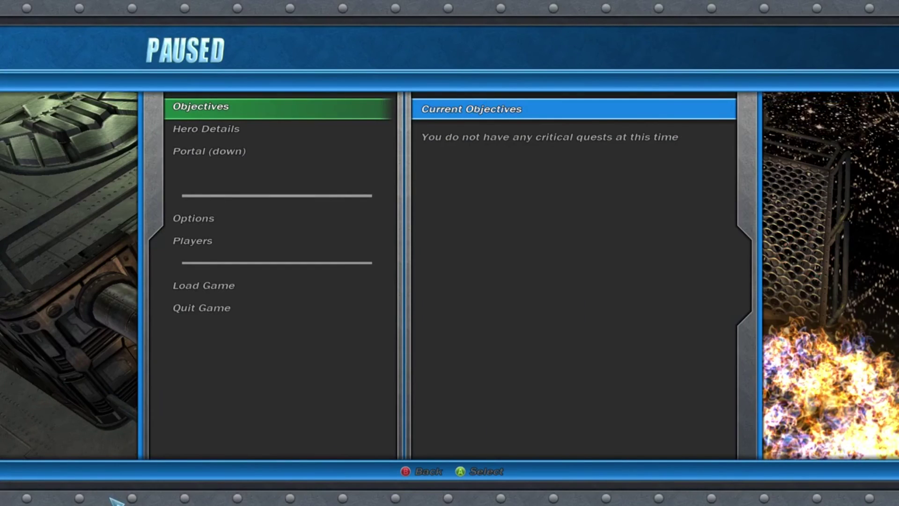